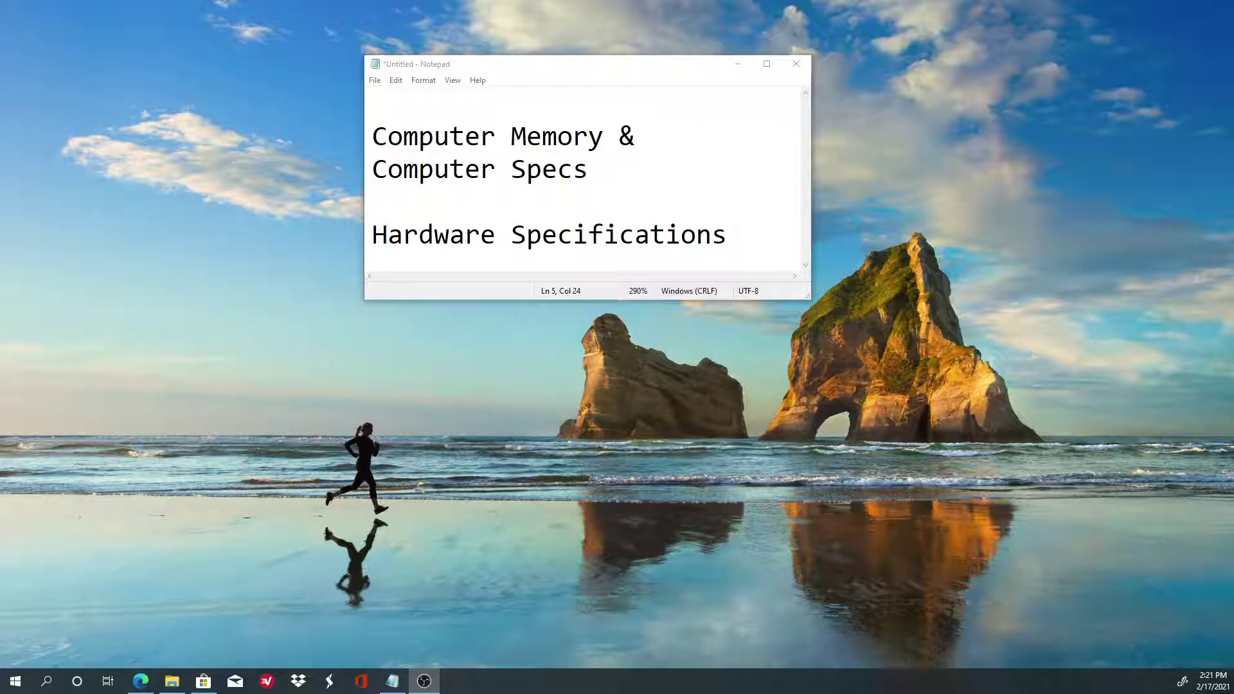
Step: Open This PC from the Windows System folder in the list of installed programs
click(17, 682)
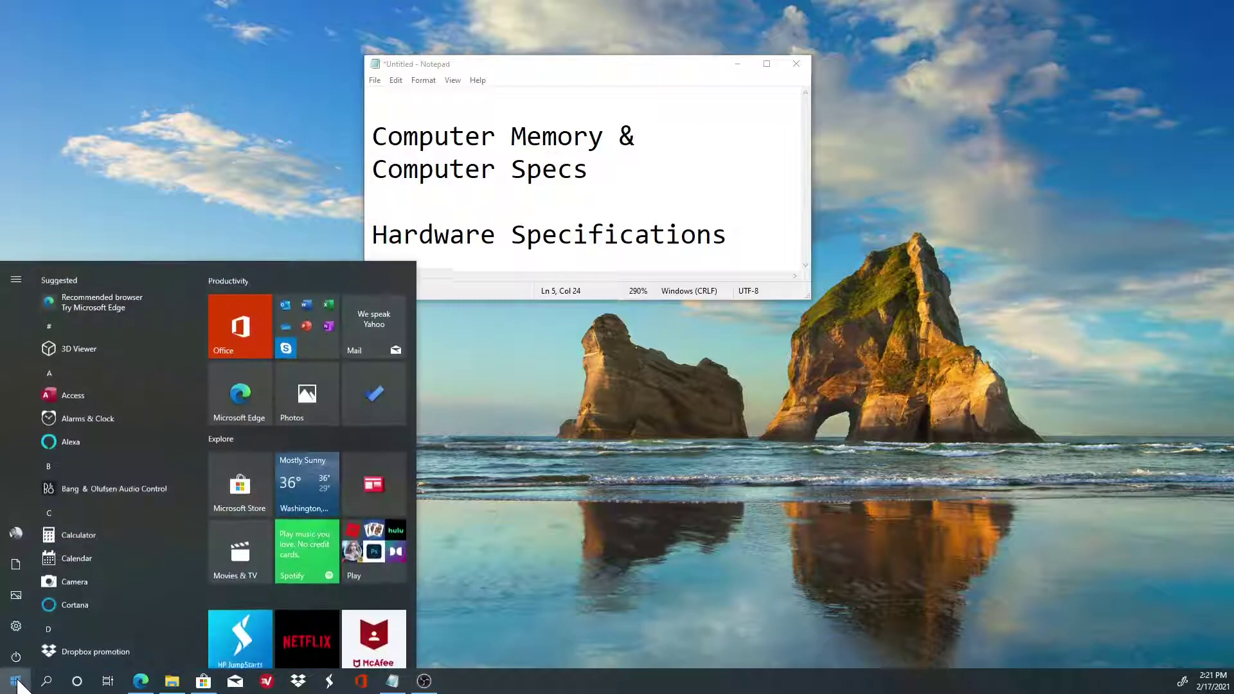
scroll(129, 568, down, 8)
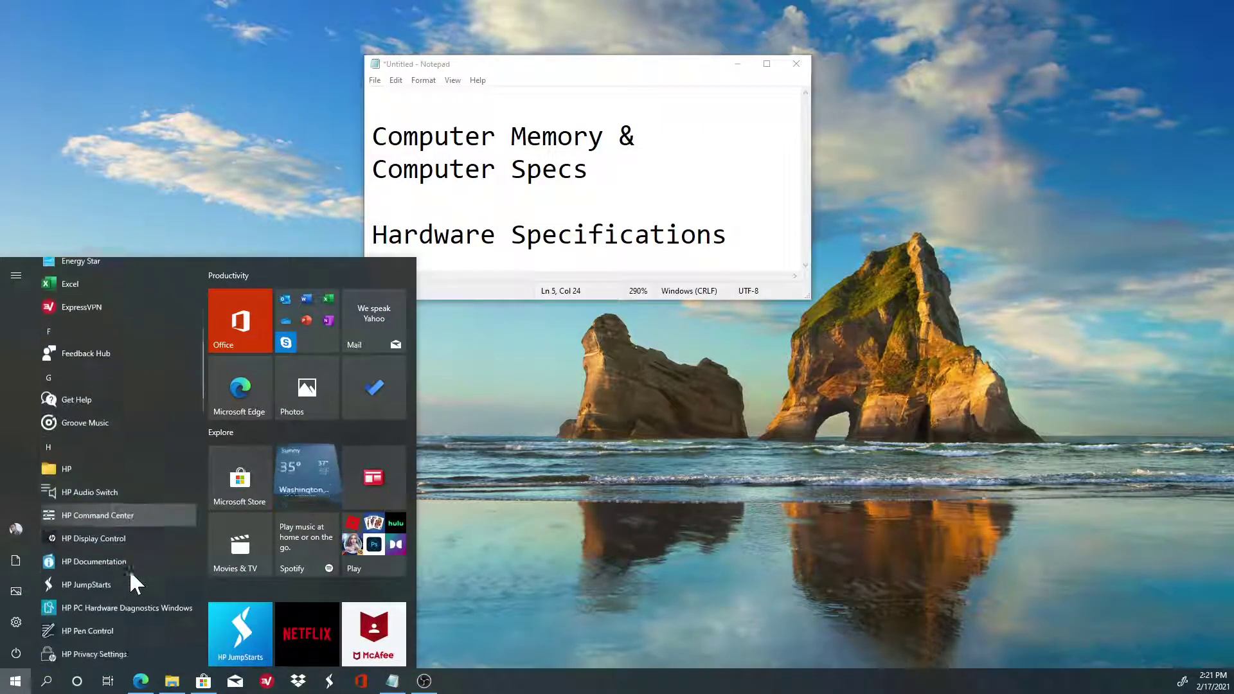
scroll(131, 571, down, 10)
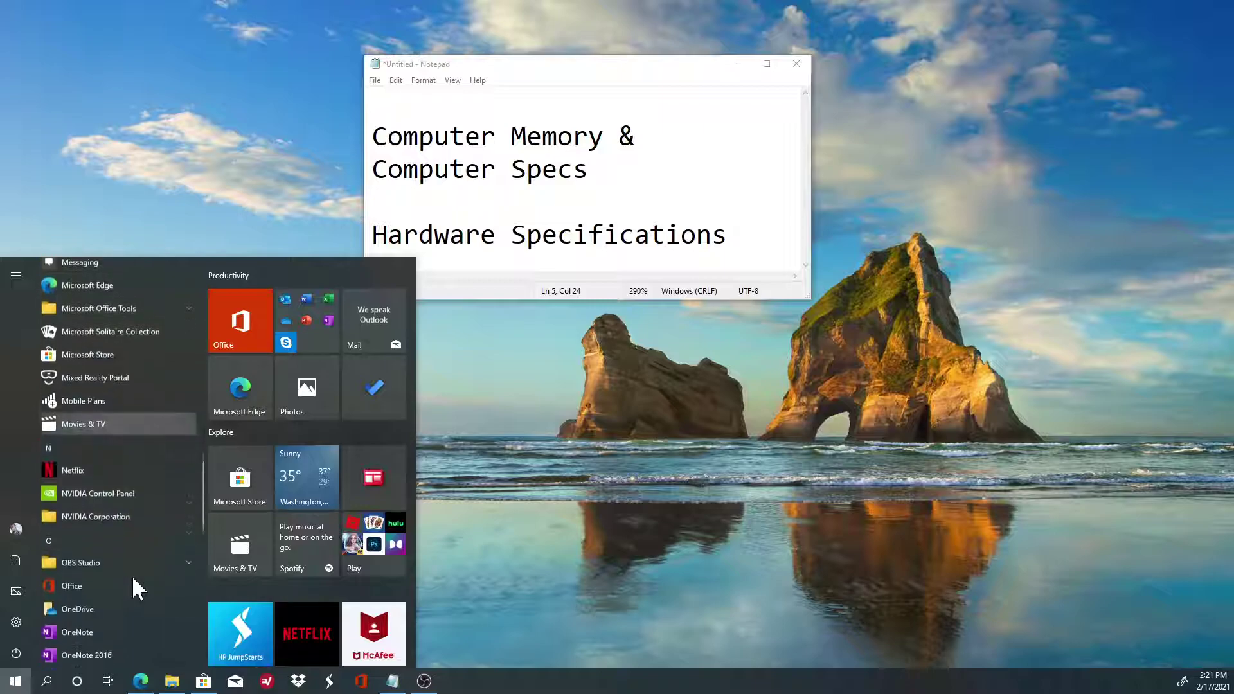
scroll(133, 590, down, 10)
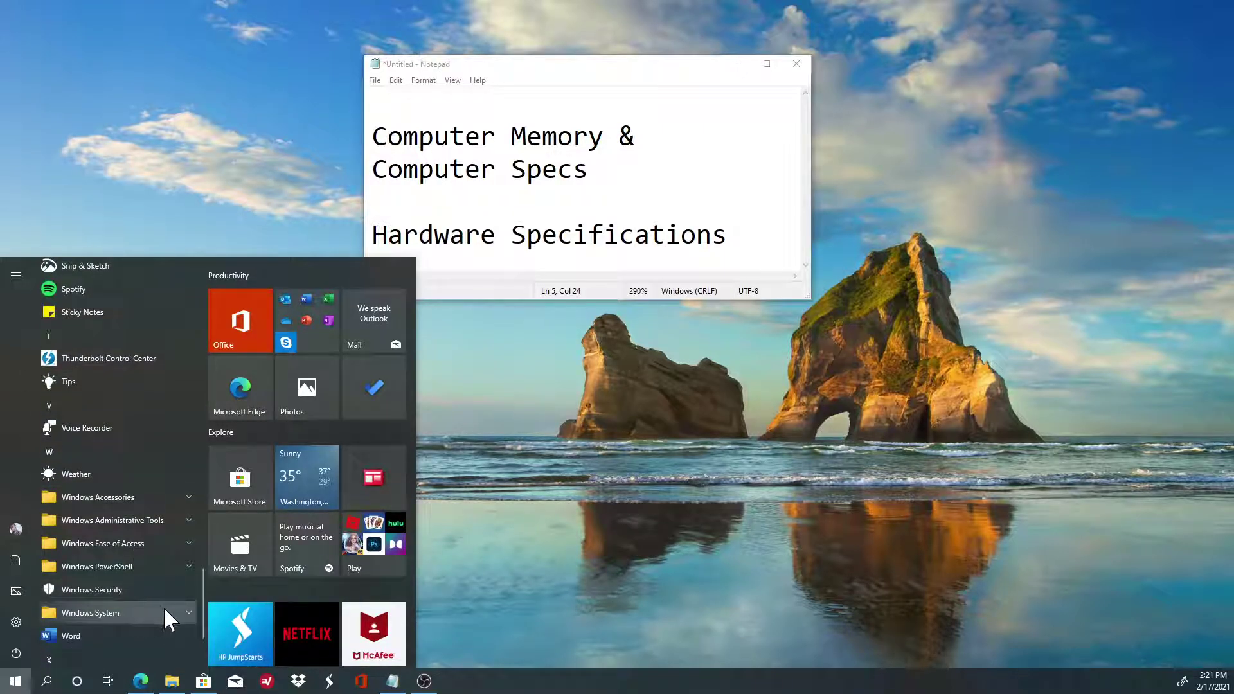
scroll(162, 586, down, 1)
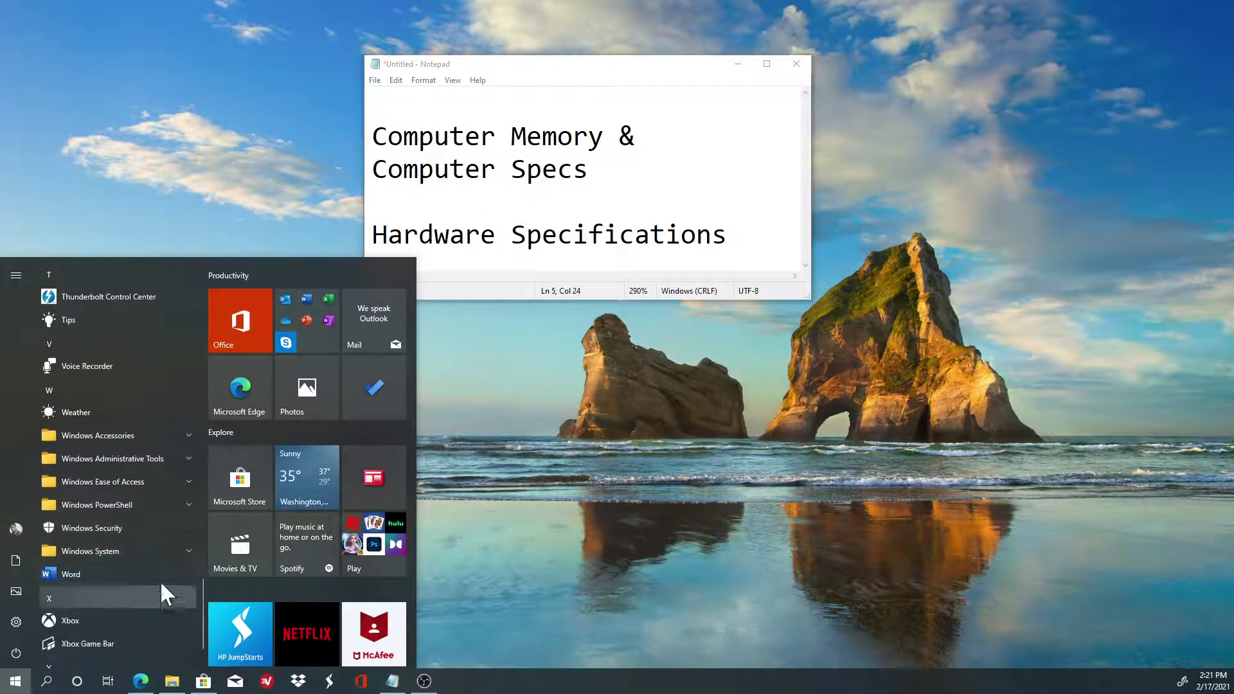
click(185, 548)
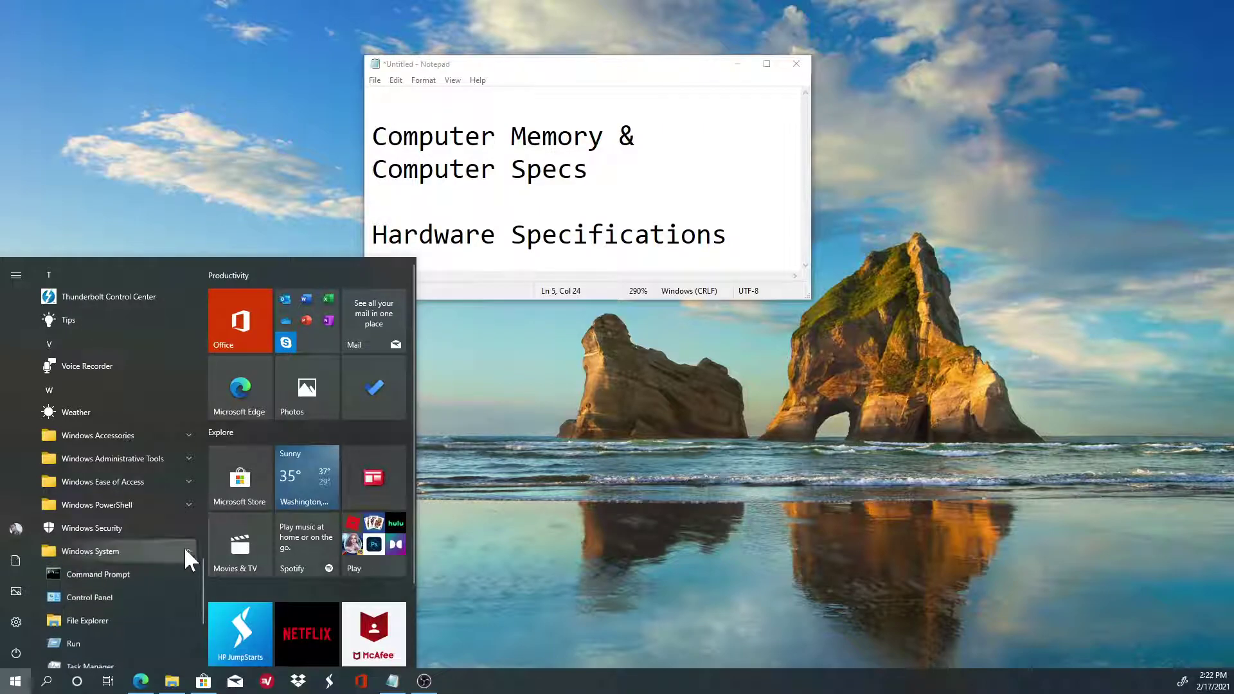
scroll(184, 552, down, 2)
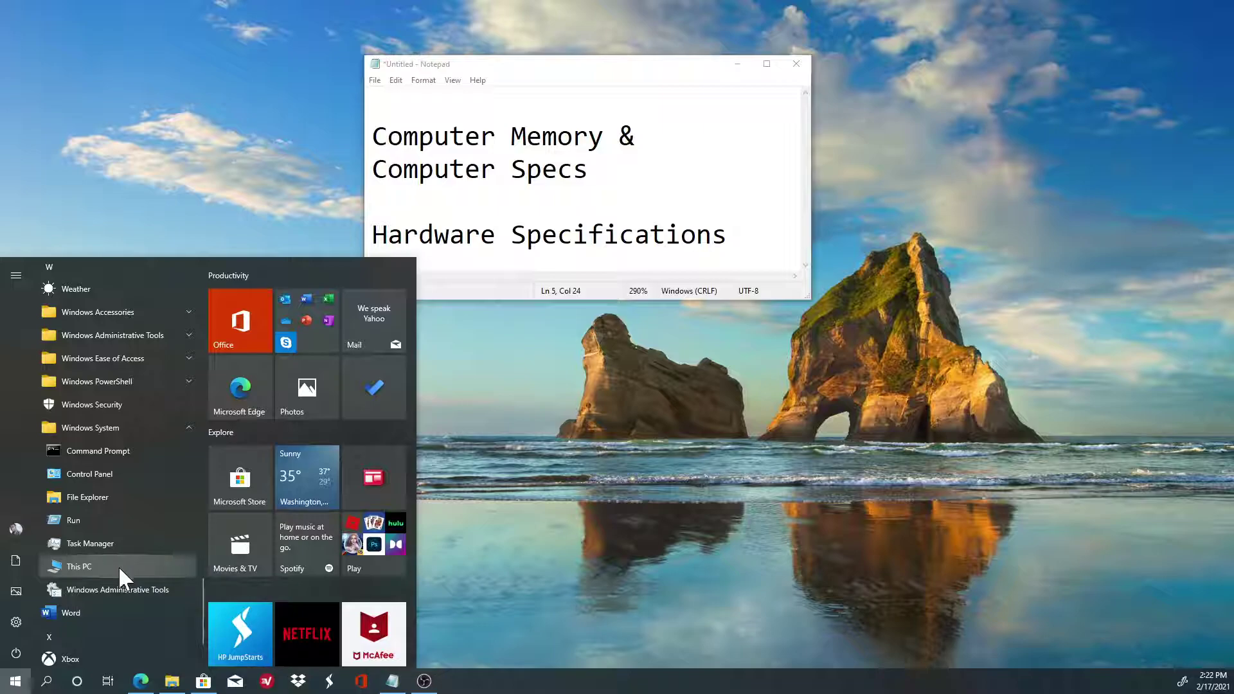
click(119, 565)
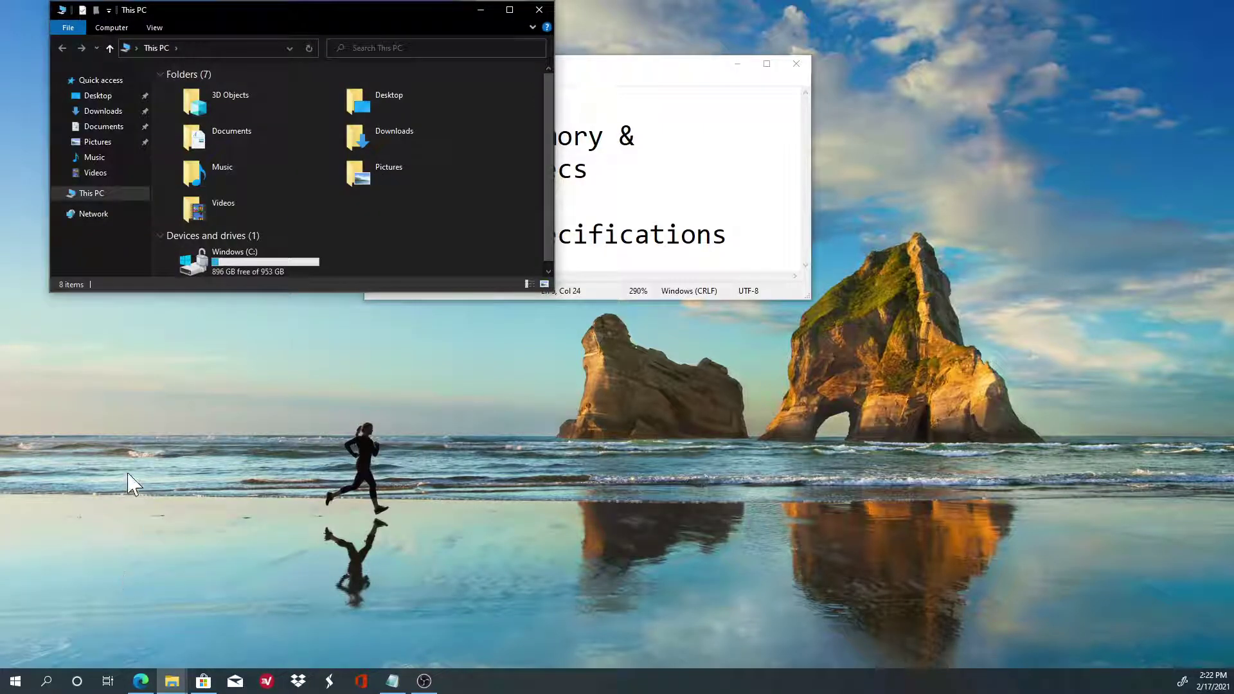
Step: Open the properties of This PC from the Windows System folder and minimize the This PC window behind them
click(14, 685)
scroll(90, 566, down, 5)
scroll(111, 594, down, 10)
scroll(141, 595, down, 8)
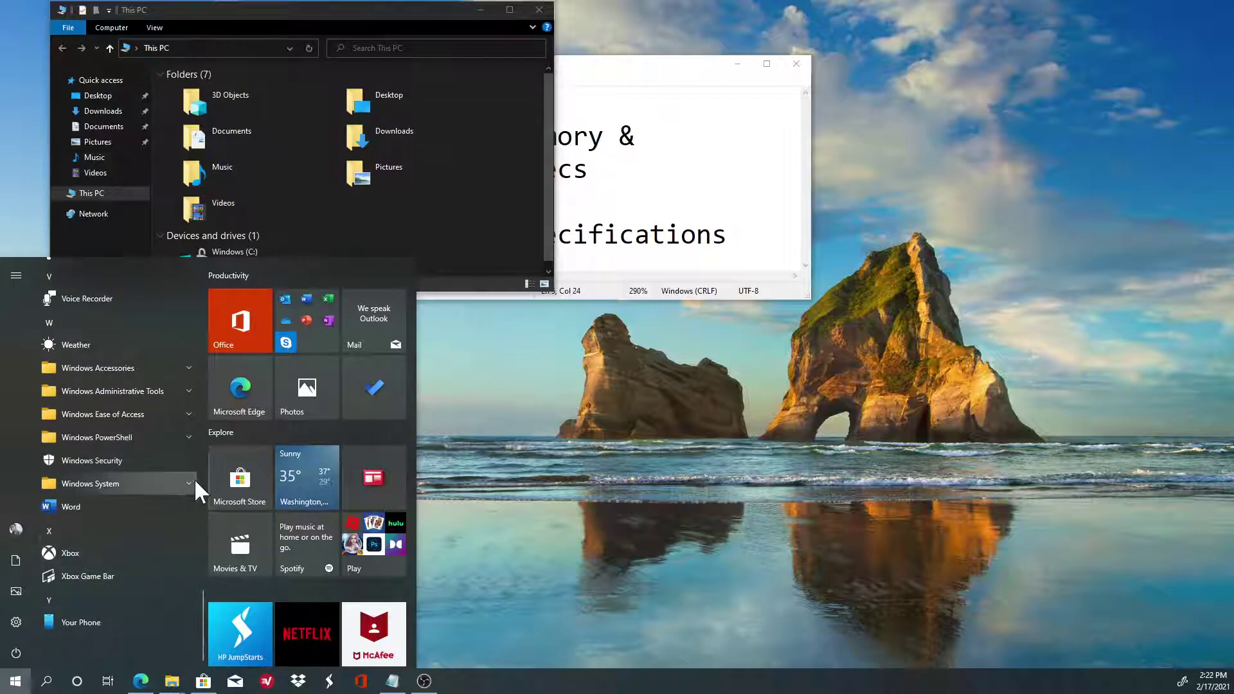
click(189, 481)
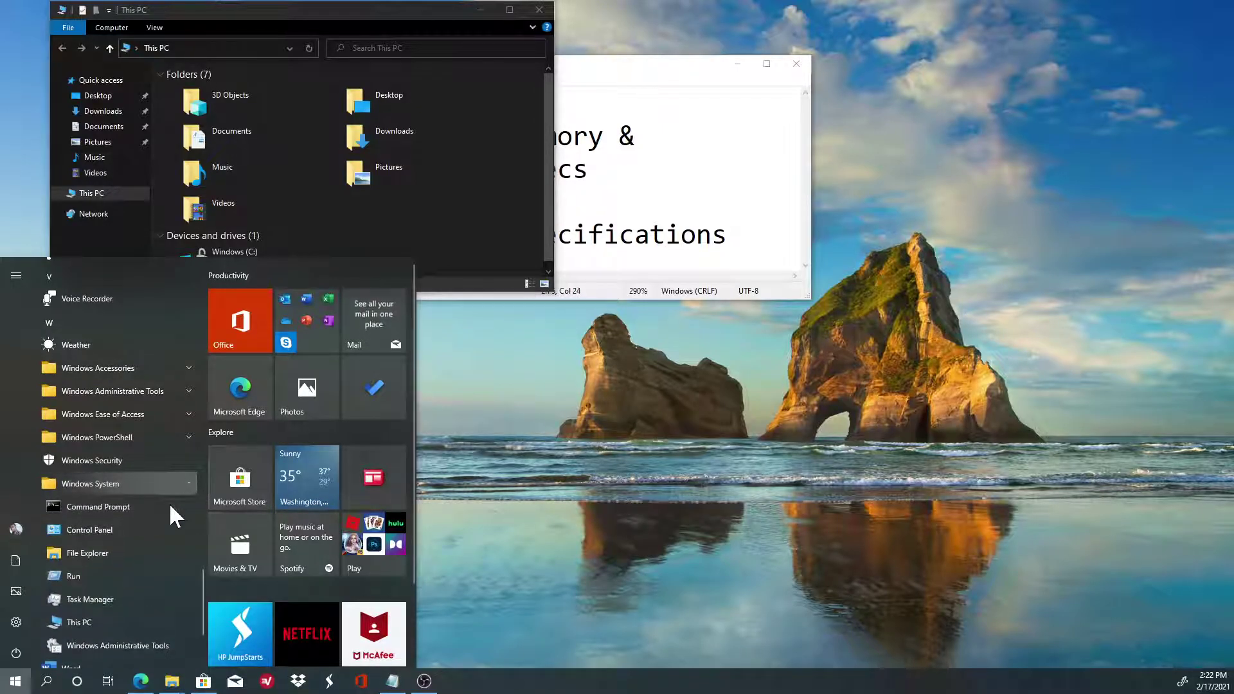
right_click(103, 622)
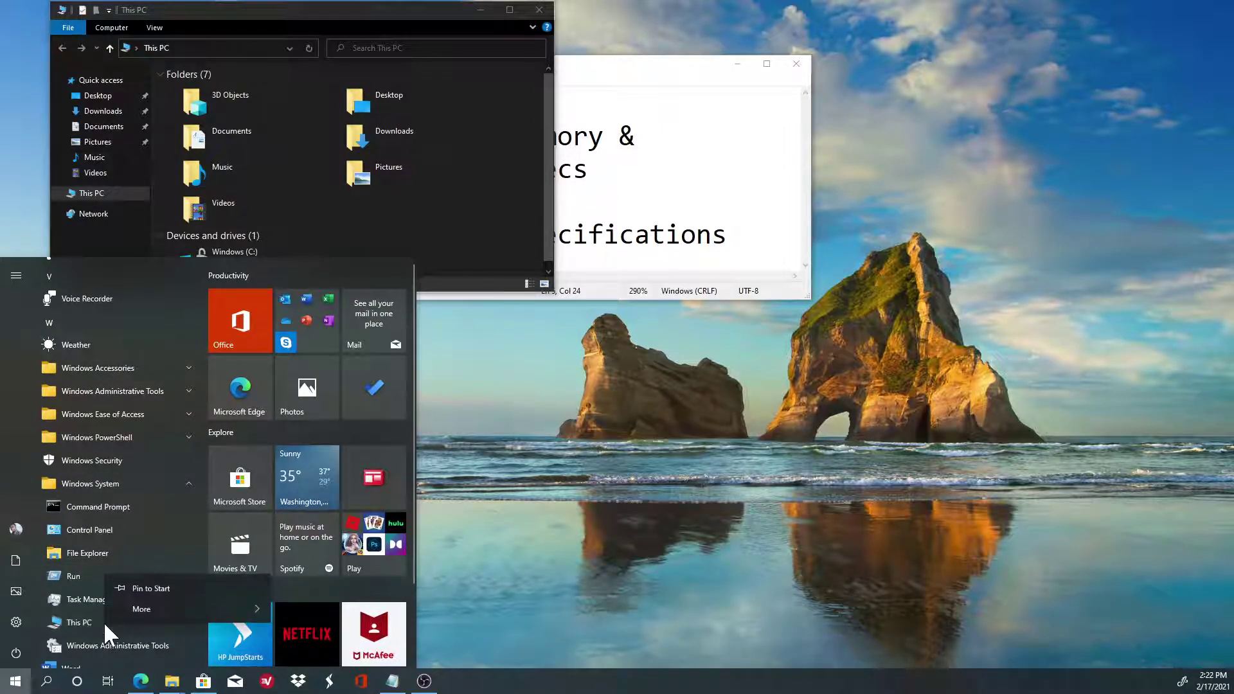
mouse_move(190, 608)
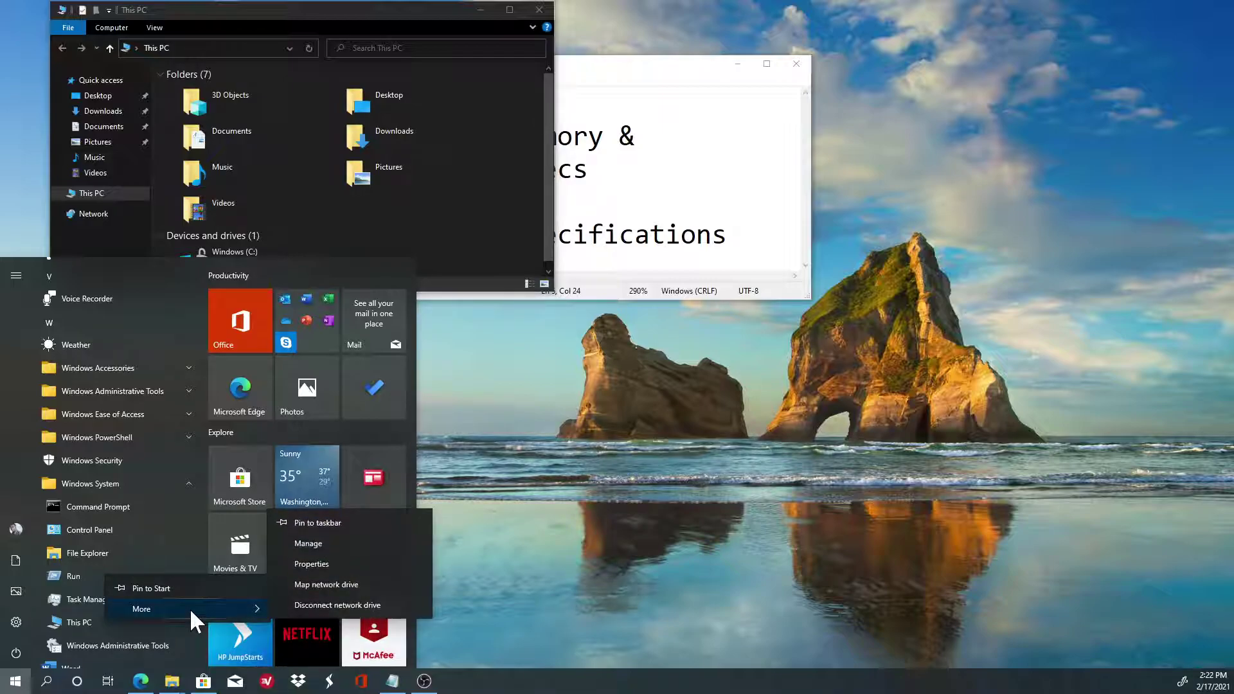
click(335, 562)
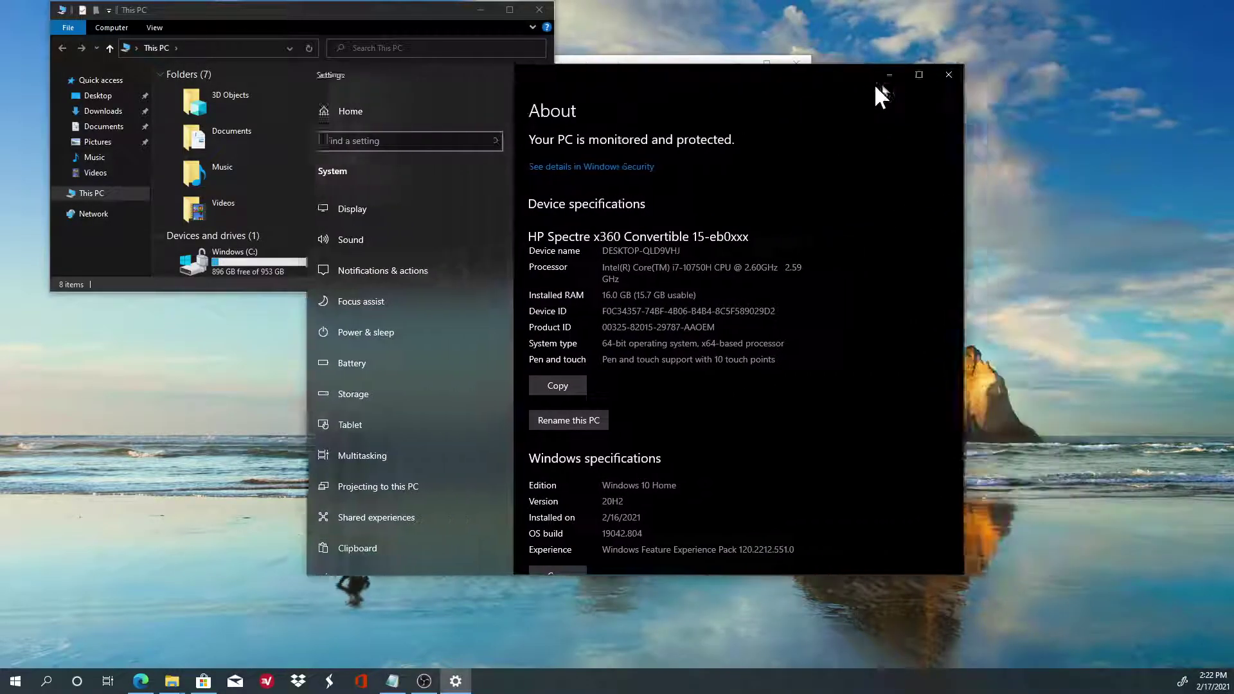
drag(877, 87, 770, 93)
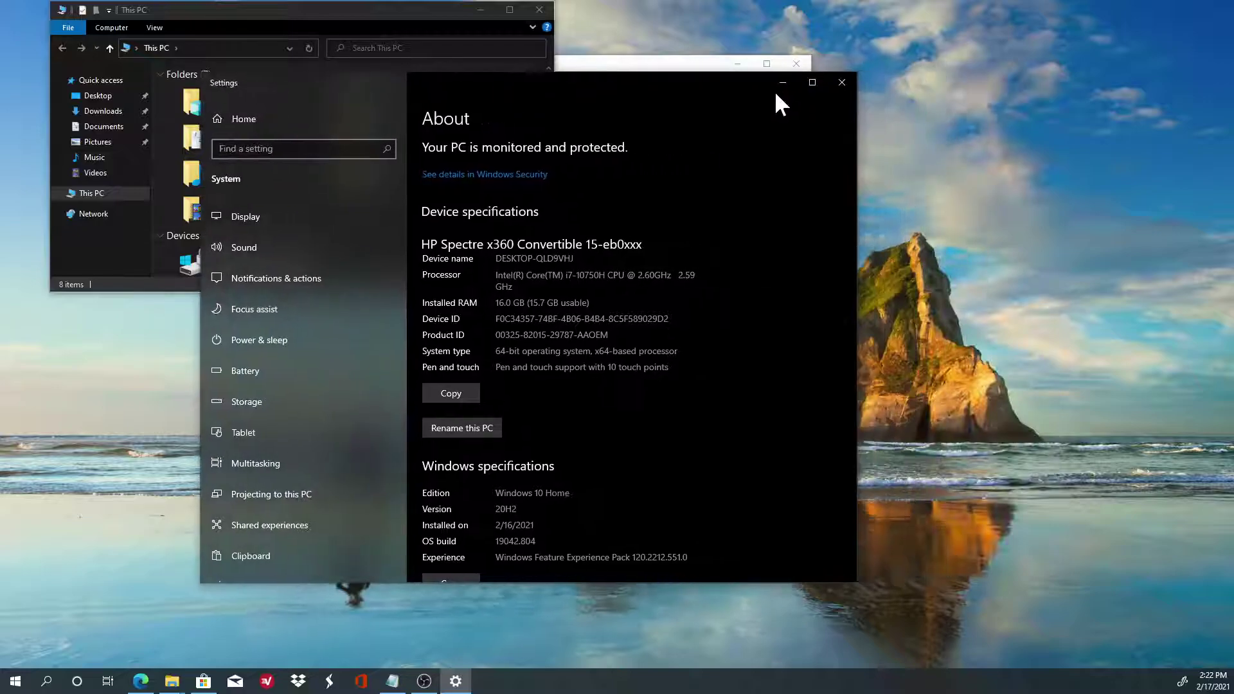
click(480, 9)
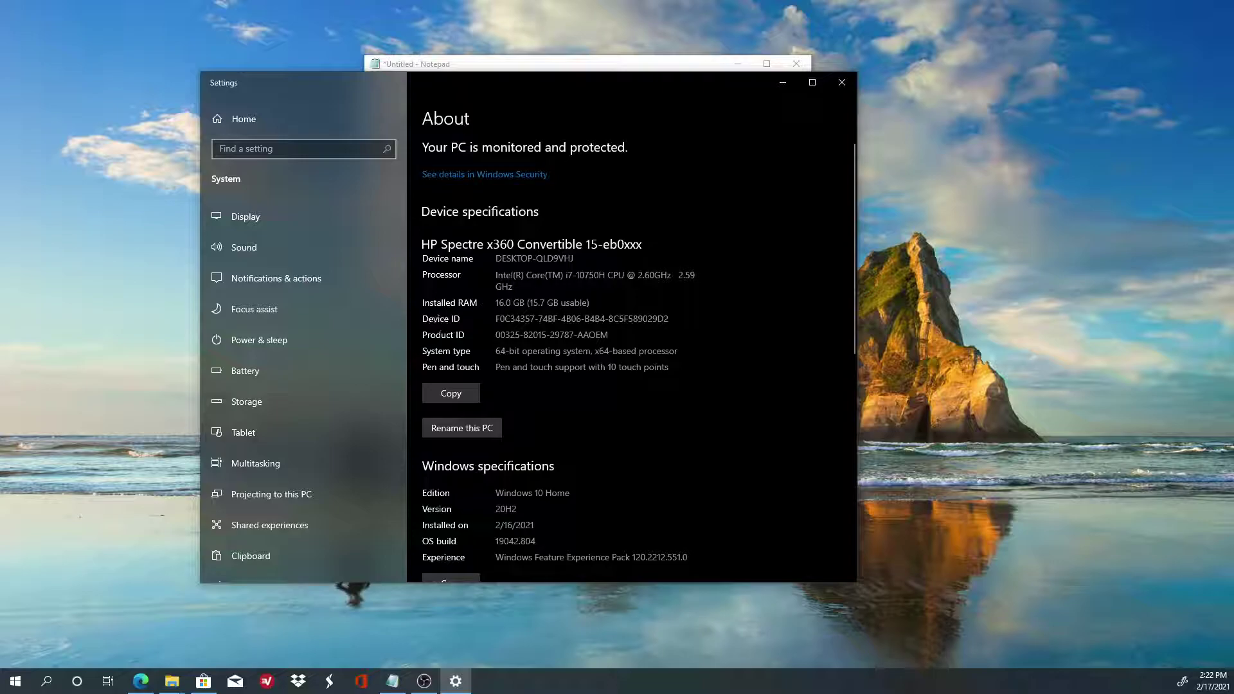
Step: Review the installed RAM on the About page and highlight the Windows edition and OS build
drag(495, 303, 505, 302)
click(500, 303)
scroll(555, 361, down, 1)
scroll(553, 357, down, 1)
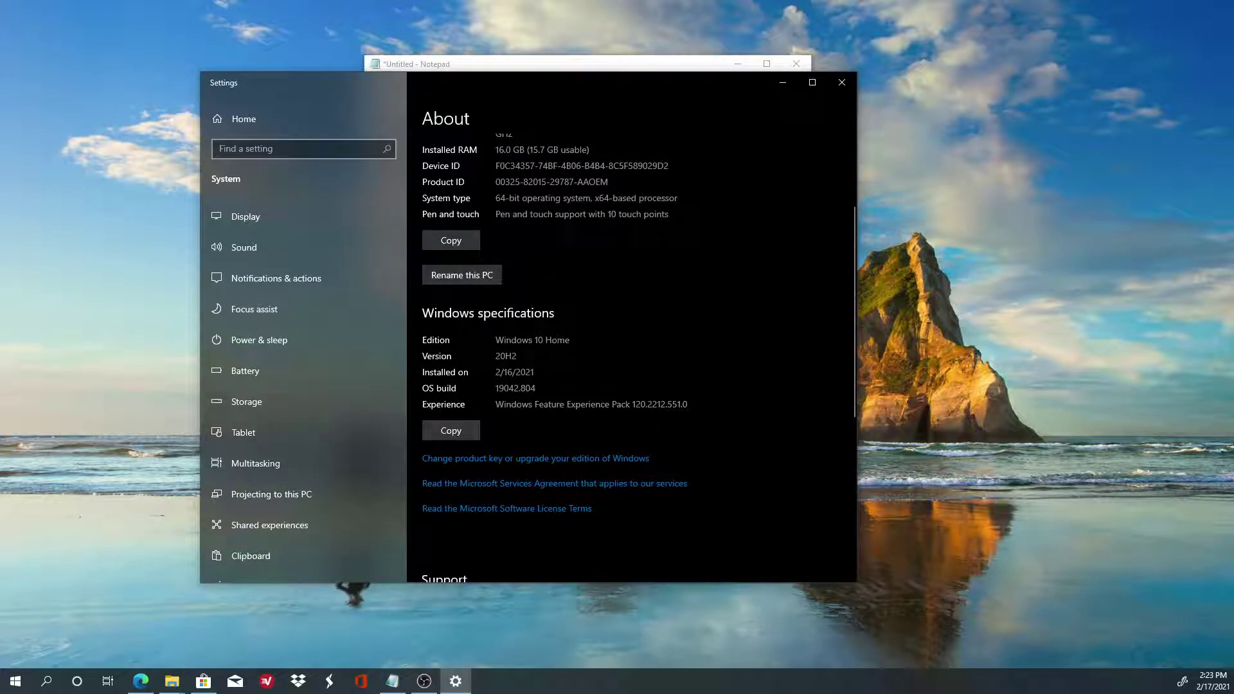
drag(570, 340, 494, 339)
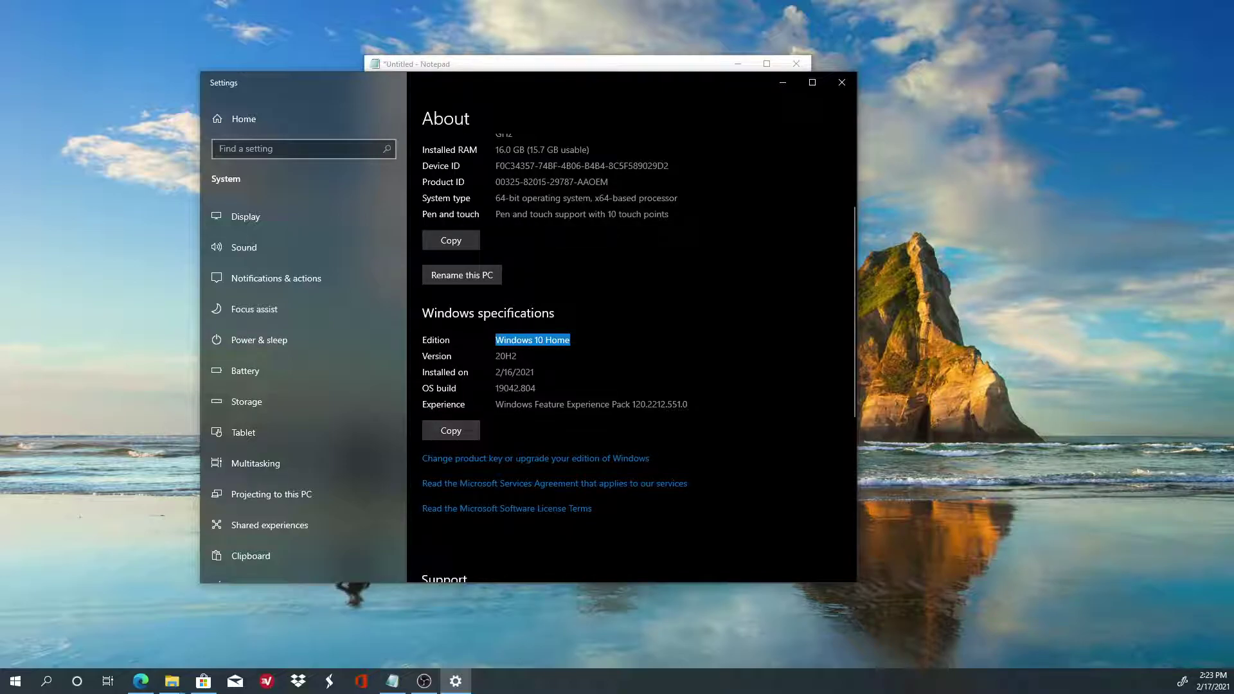
drag(535, 372, 494, 388)
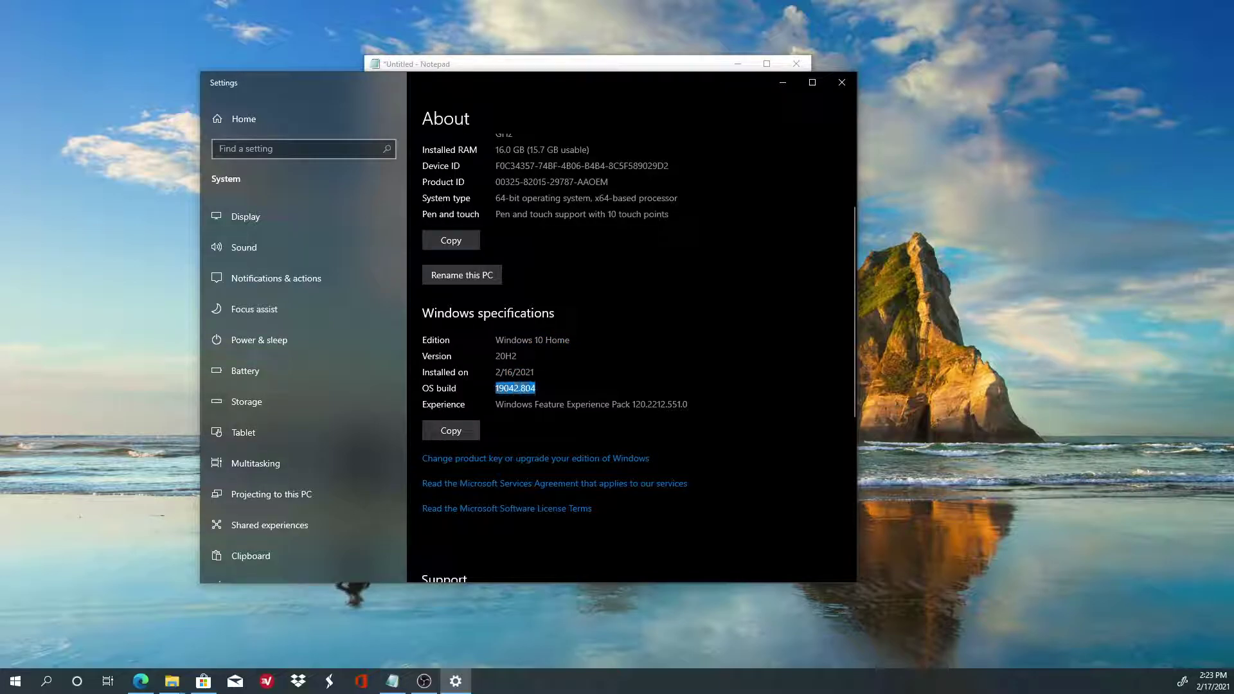
Step: Look through the support and related settings on the About page and minimize the Settings window
scroll(630, 361, down, 5)
scroll(637, 357, down, 3)
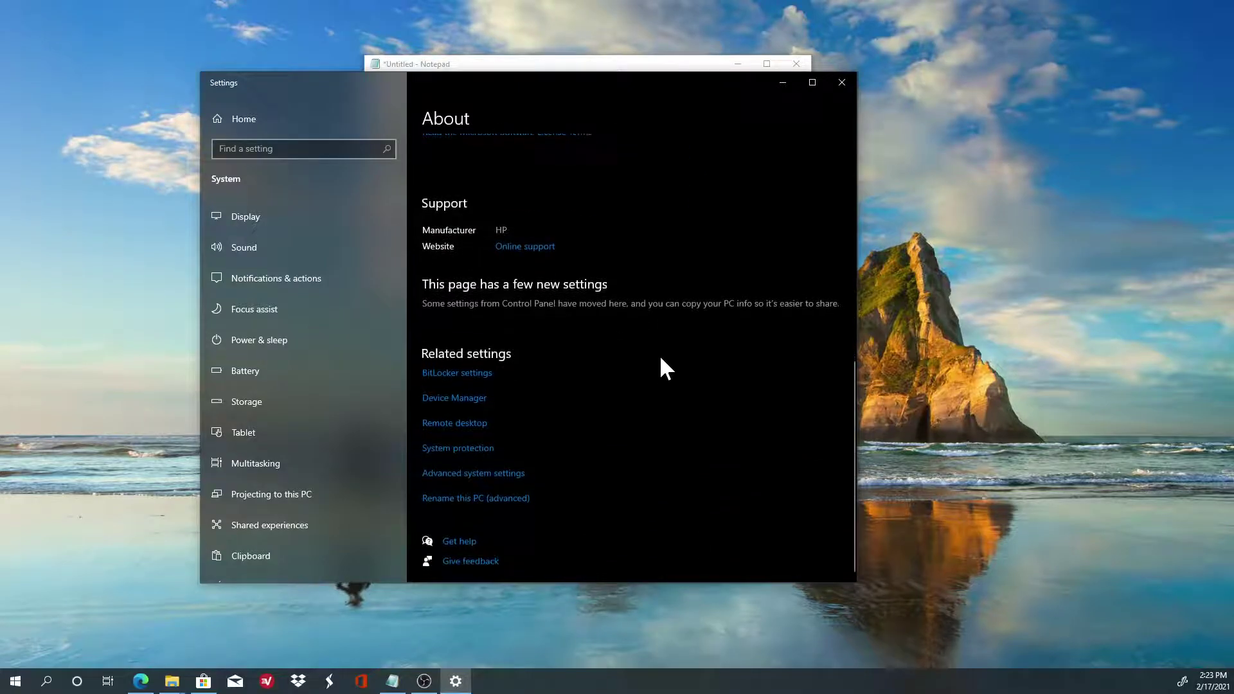
scroll(609, 378, up, 10)
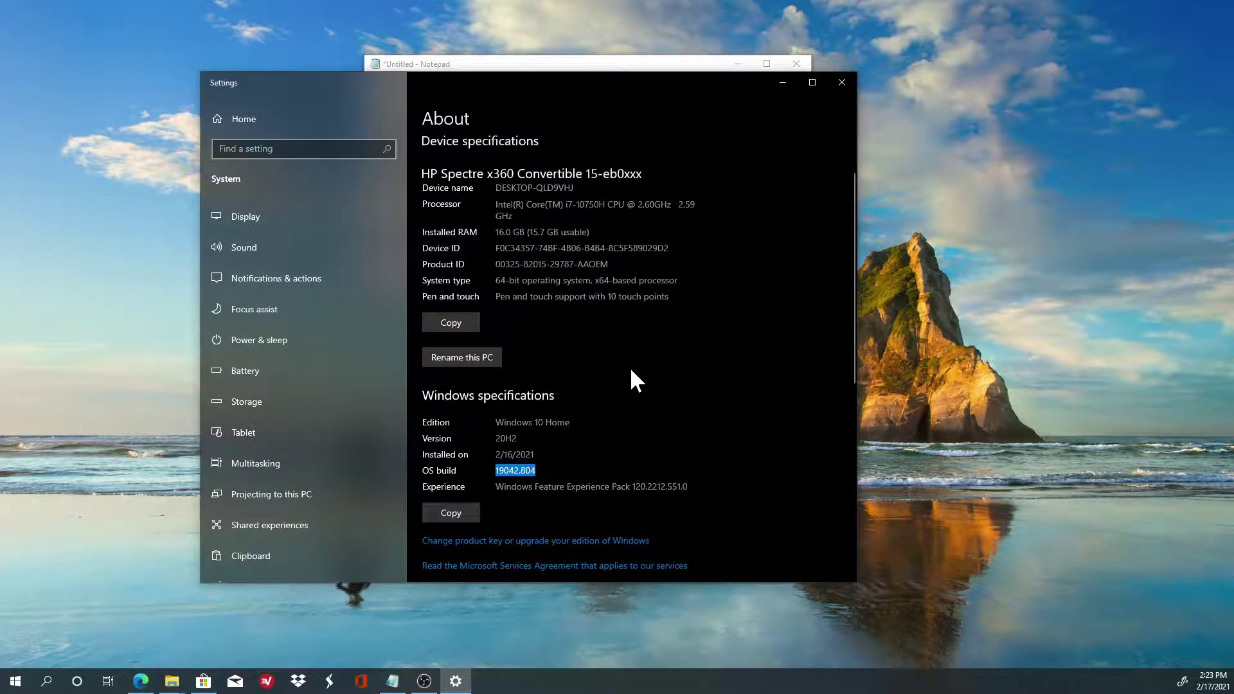
scroll(630, 379, up, 2)
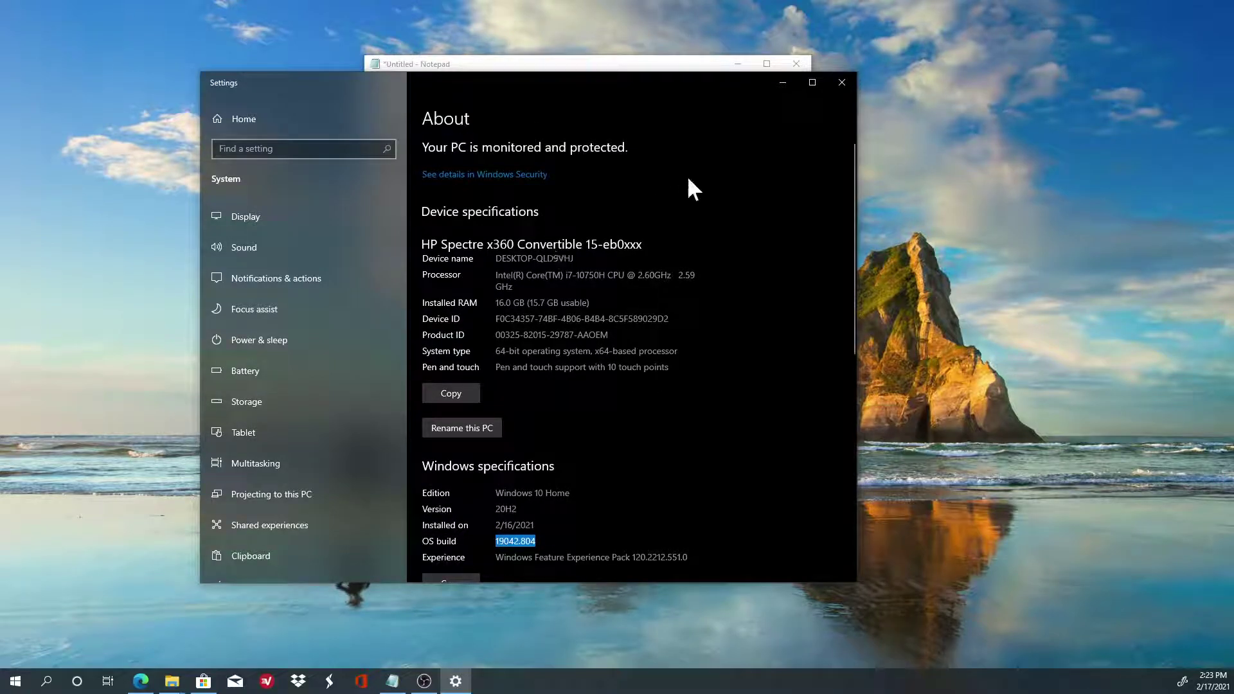
click(782, 82)
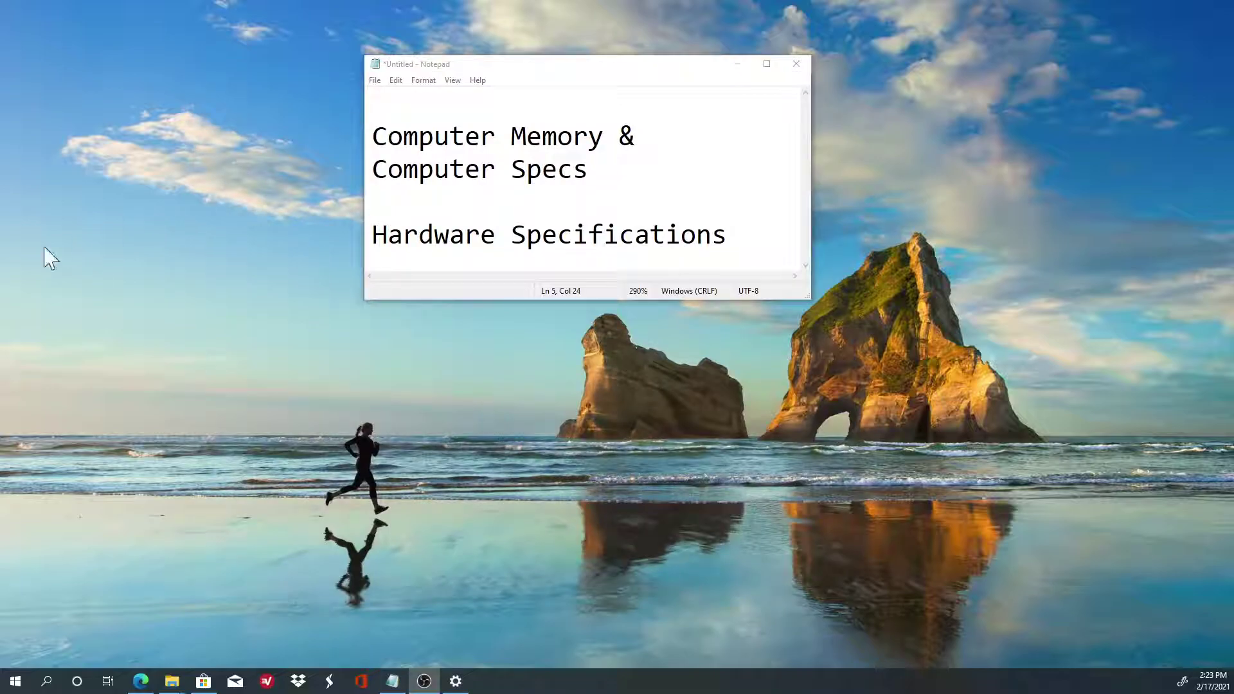
Step: Search Windows for "sys", open the System Information app and move its window fully into view
click(47, 681)
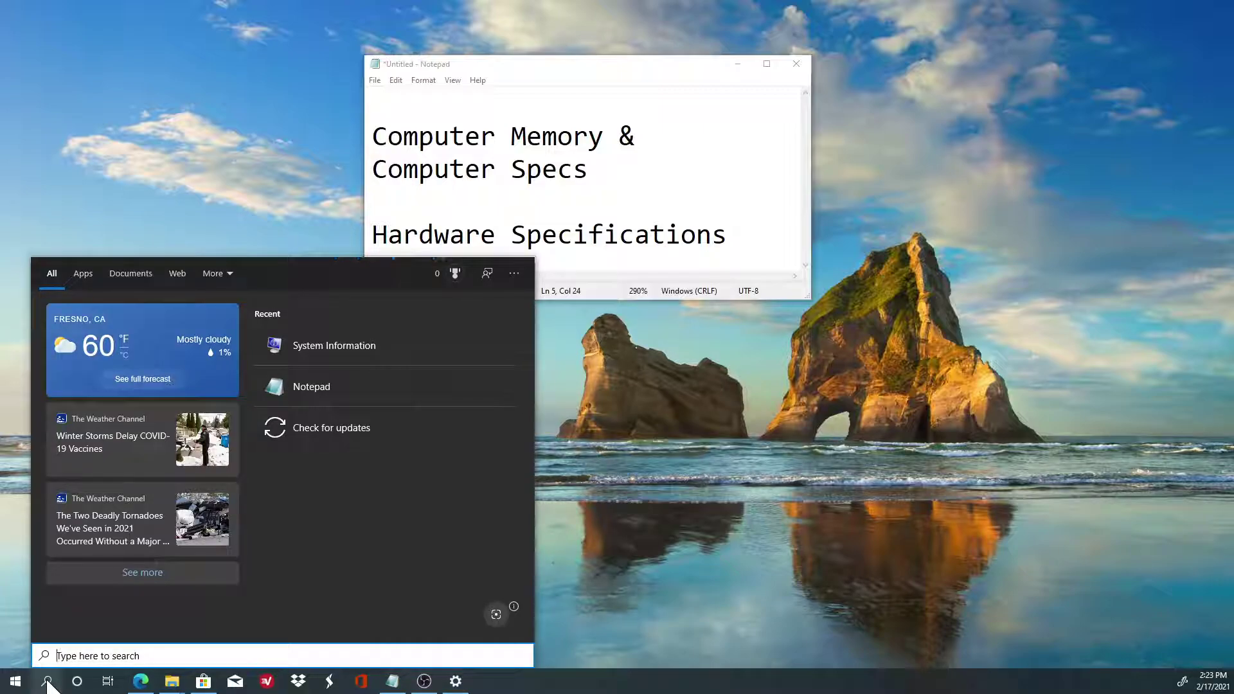
text(ms)
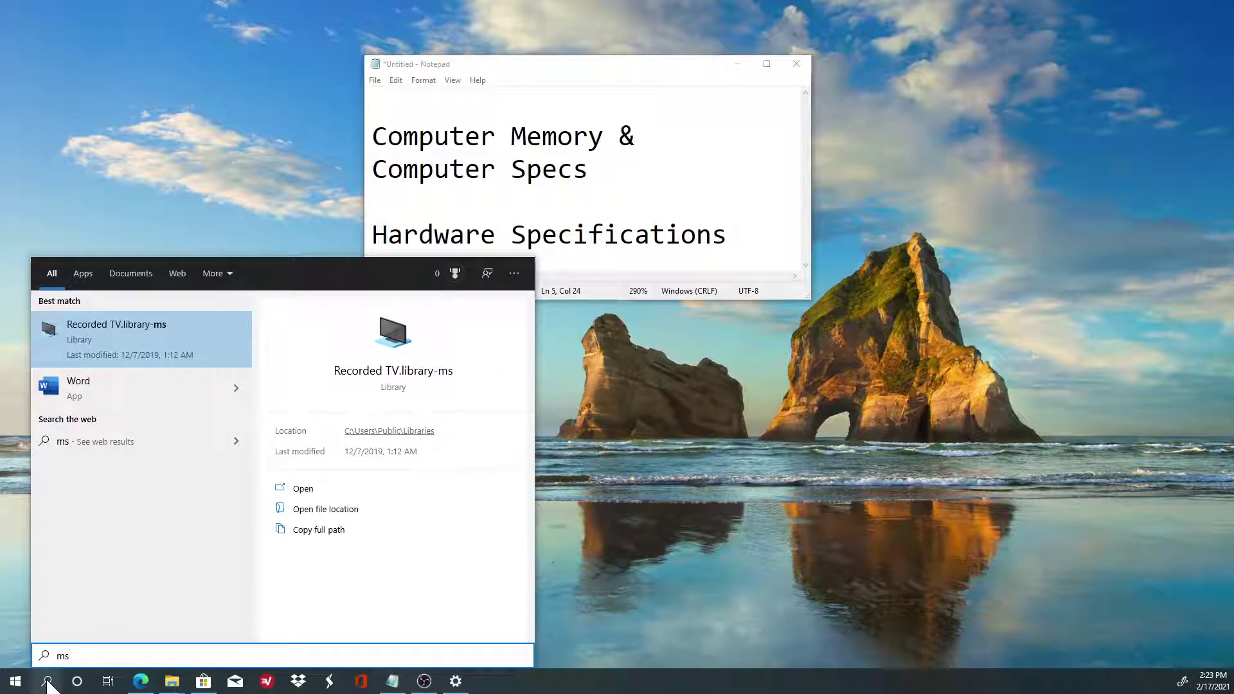
text(in)
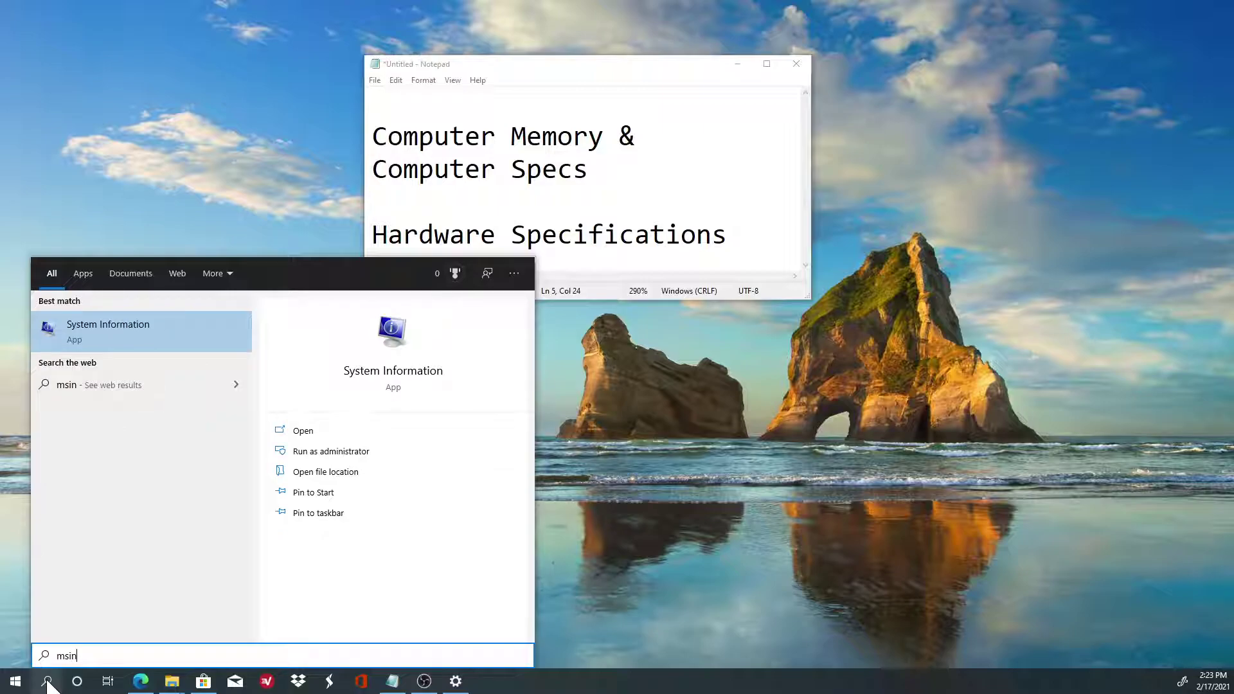
key(BackSpace)
key(BackSpace)
key(BackSpace)
key(BackSpace)
text(sys)
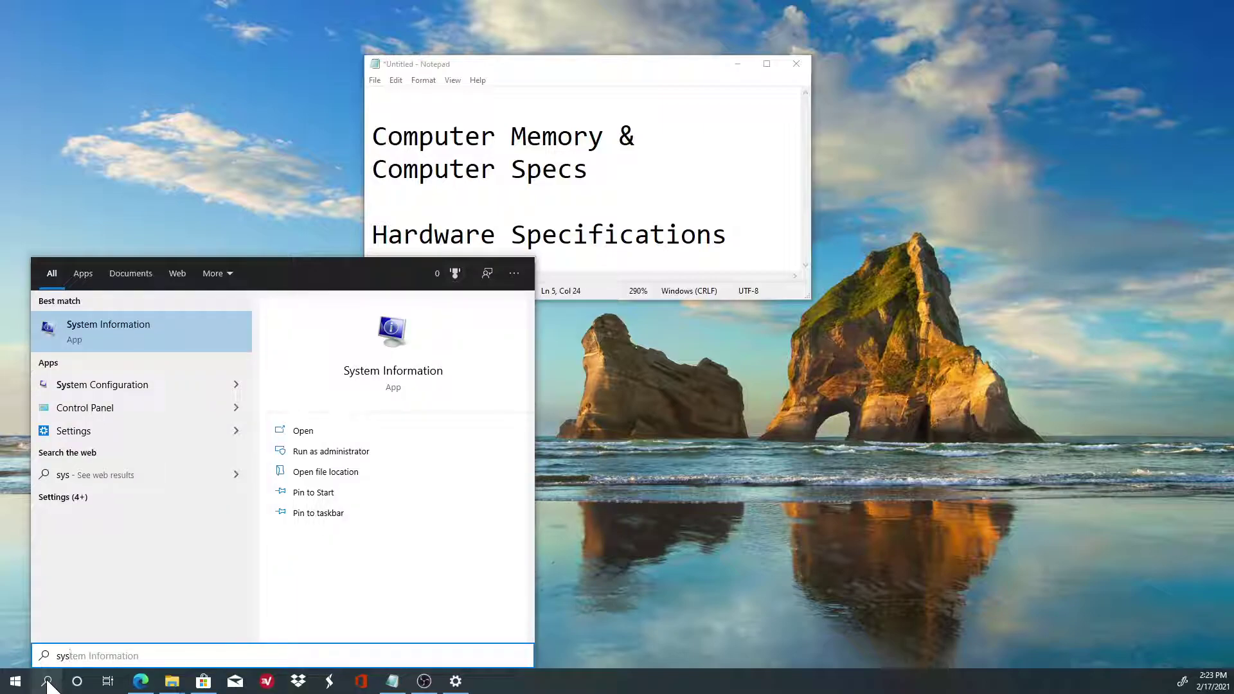
click(120, 337)
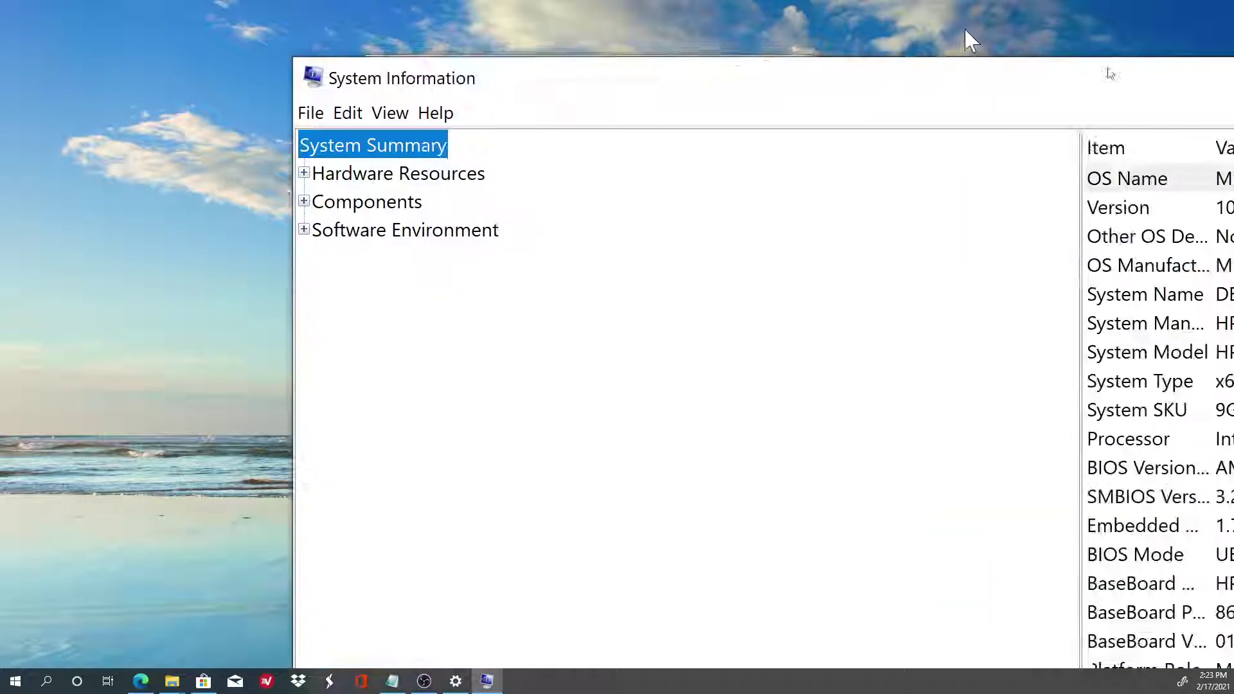
drag(963, 27, 808, 42)
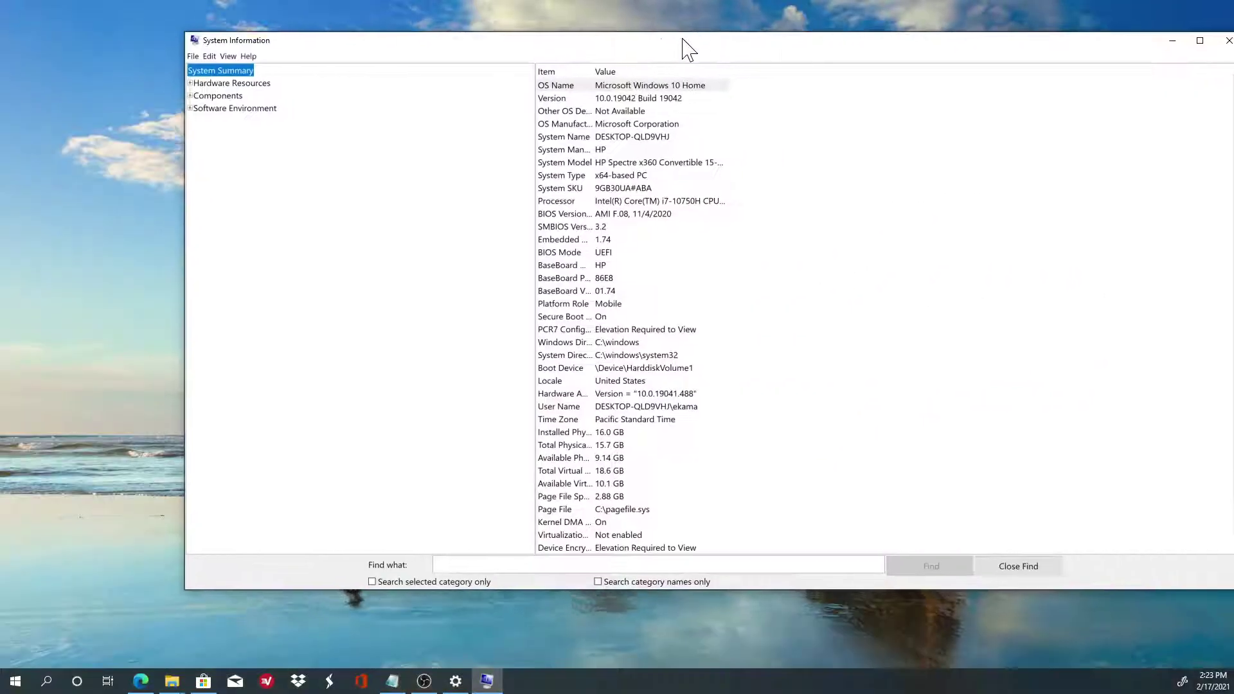
drag(682, 40, 577, 35)
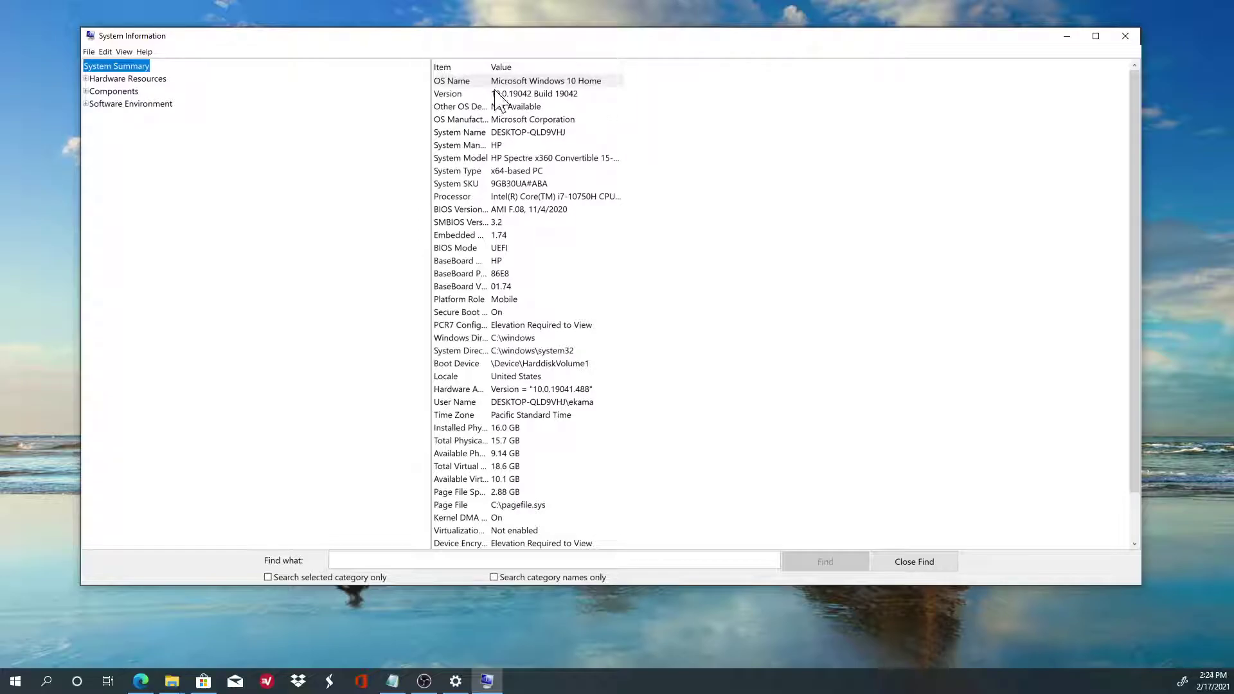
Step: Examine the OS name, system name, type, model and Windows directory in the System Summary
click(585, 84)
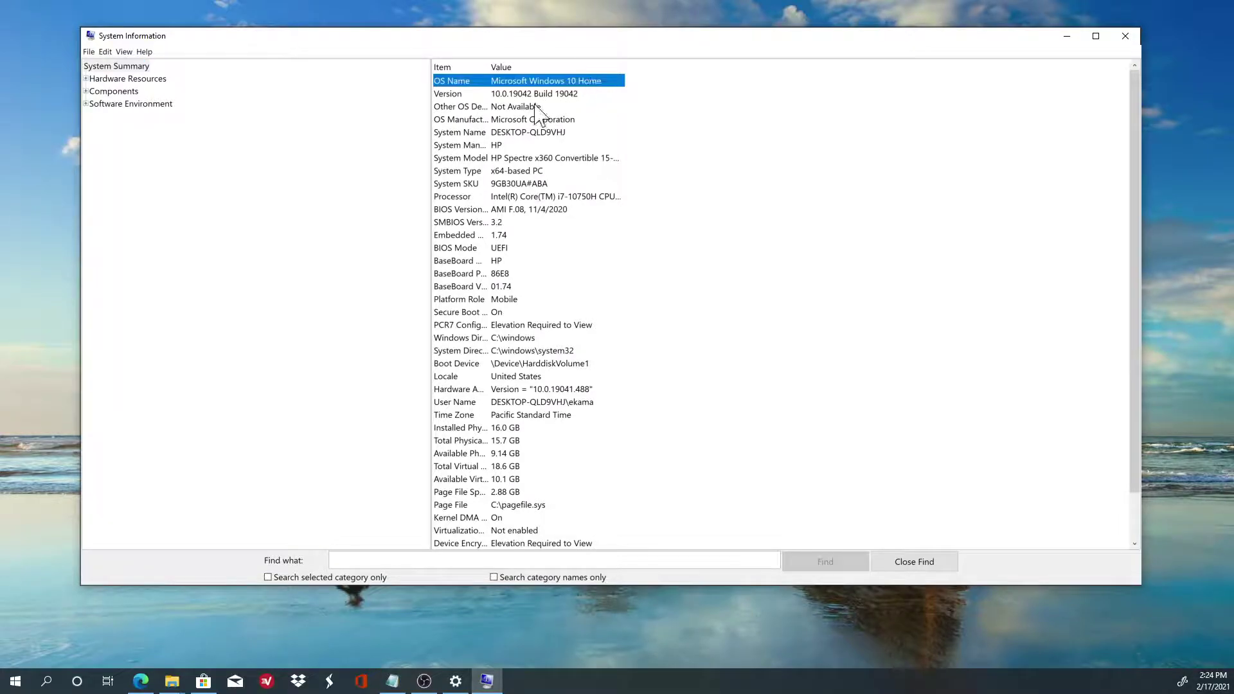
click(562, 133)
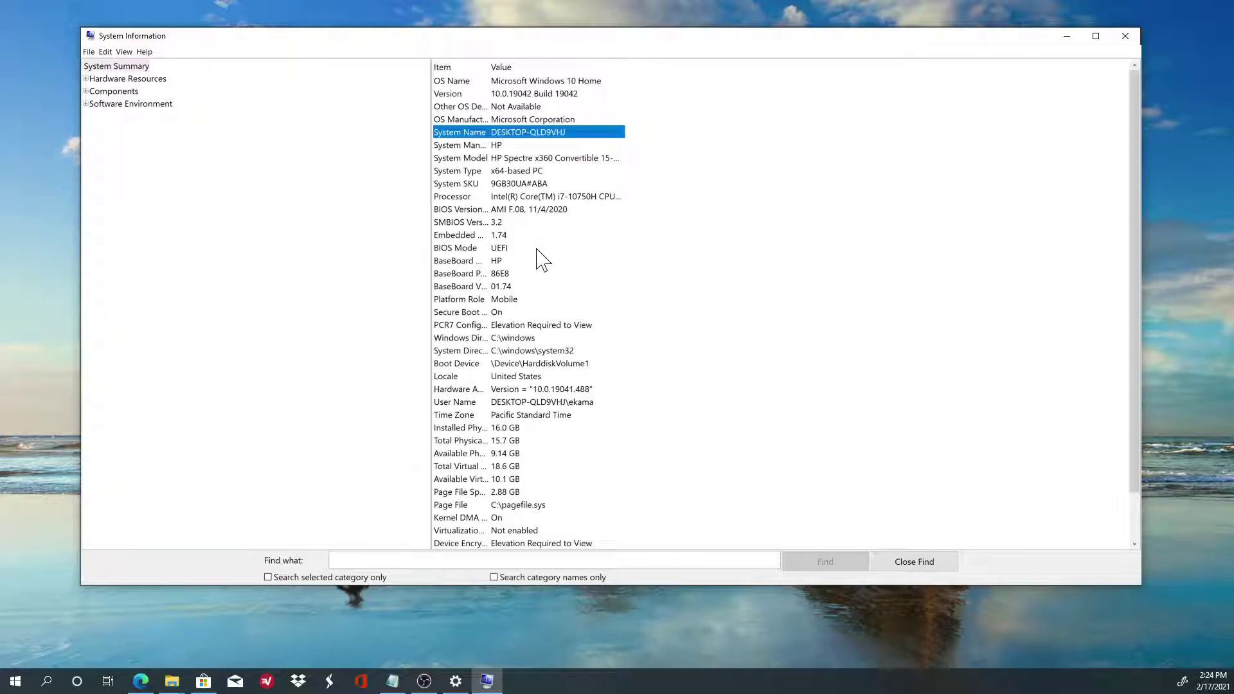
click(515, 171)
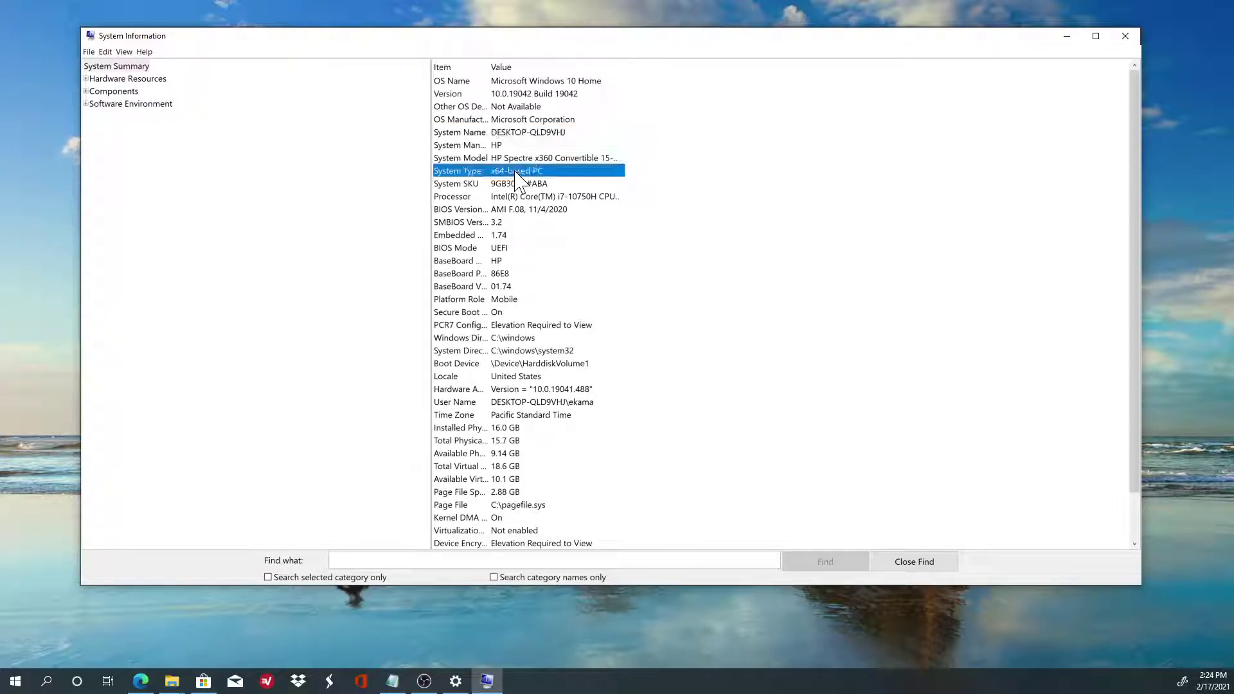
click(487, 160)
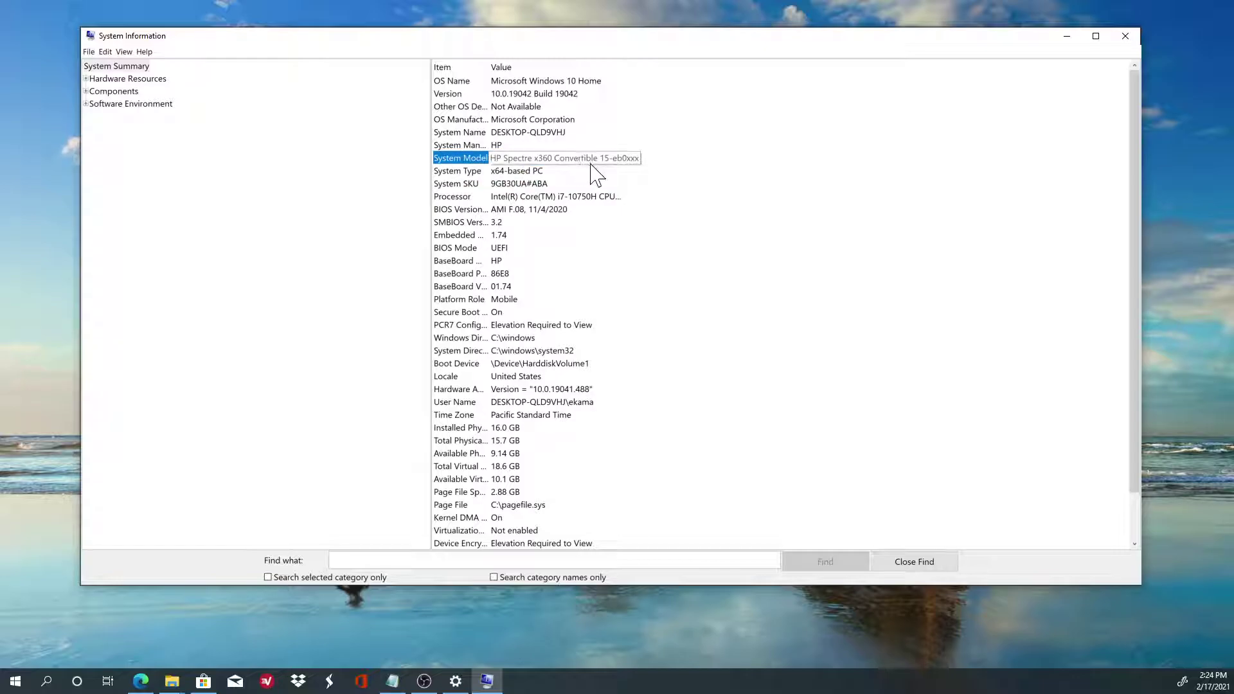
scroll(545, 302, down, 2)
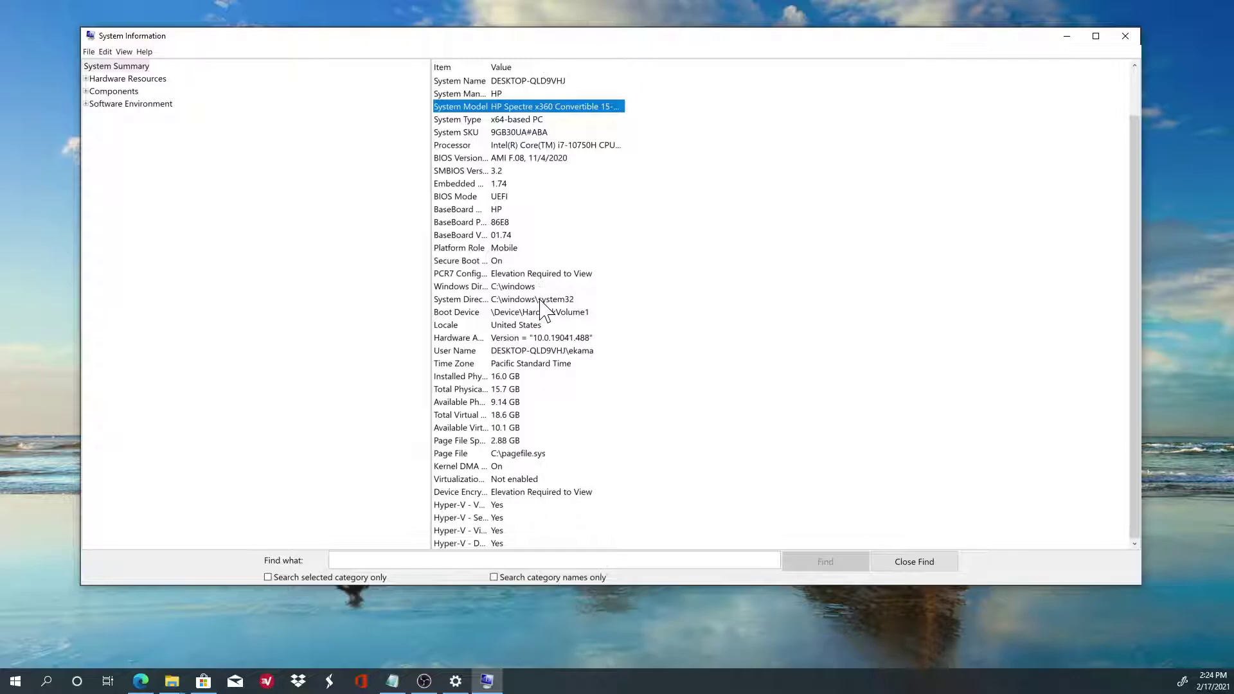
click(541, 289)
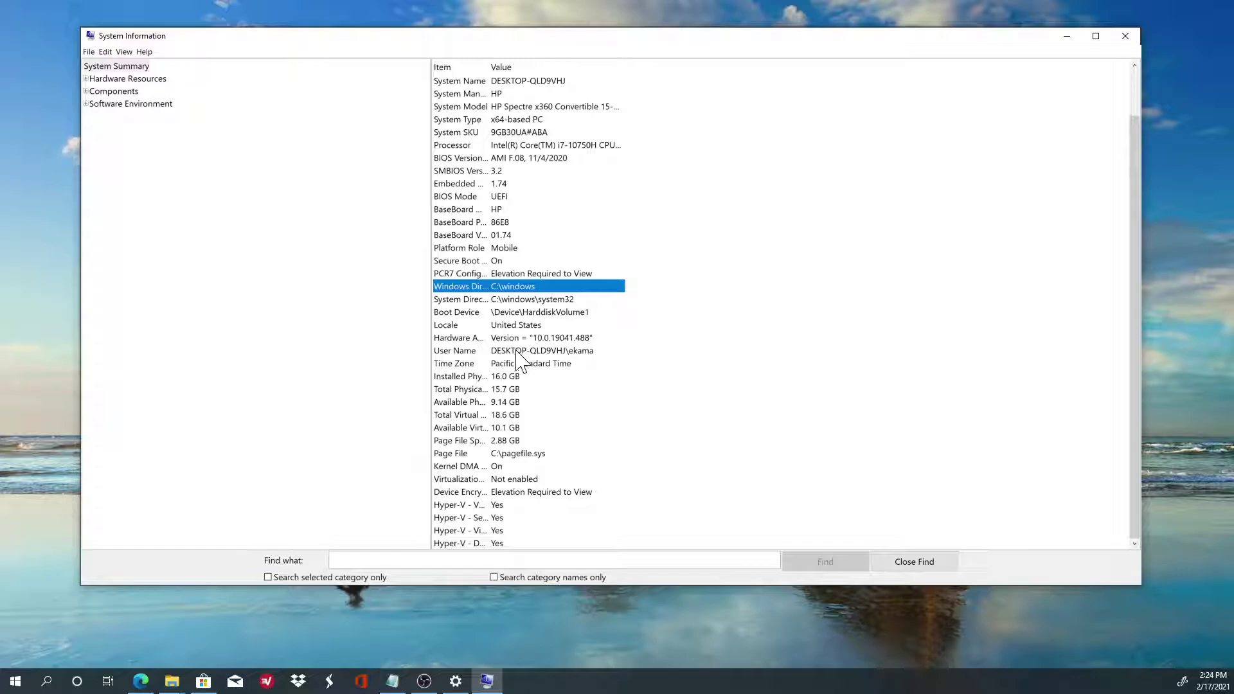
Step: Widen the Item column in the System Summary to show full names and examine the user name, virtual memory and device encryption entries
click(530, 352)
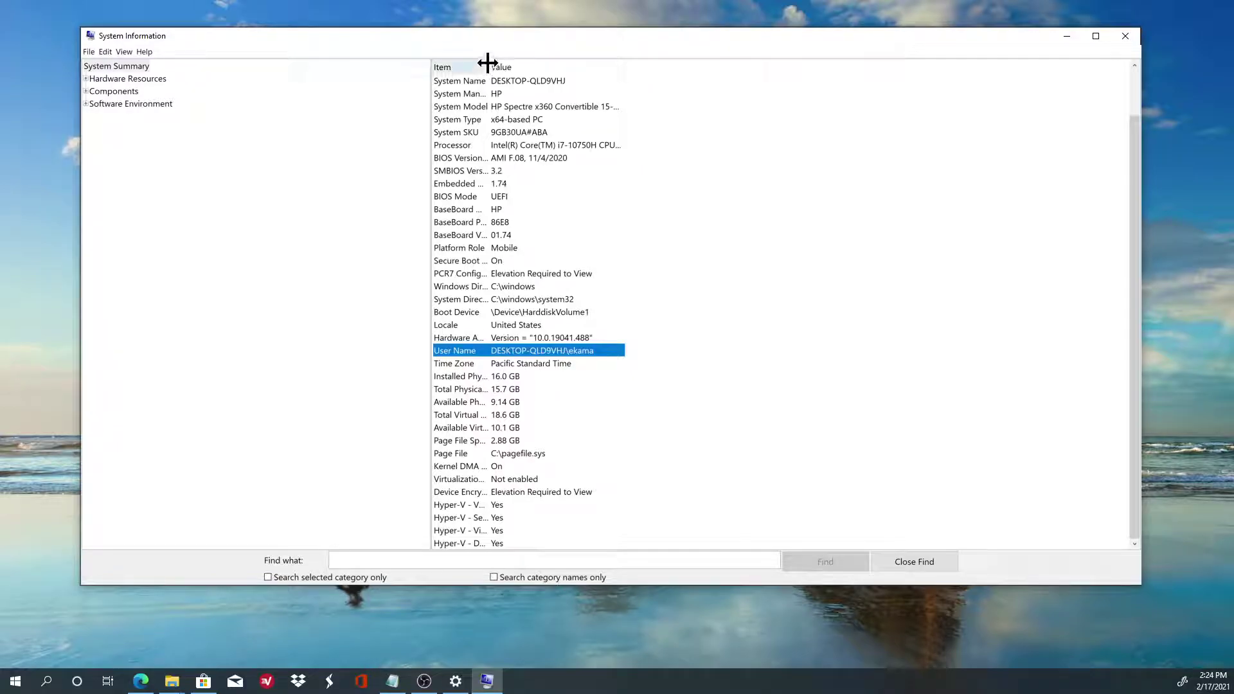
drag(487, 63, 590, 81)
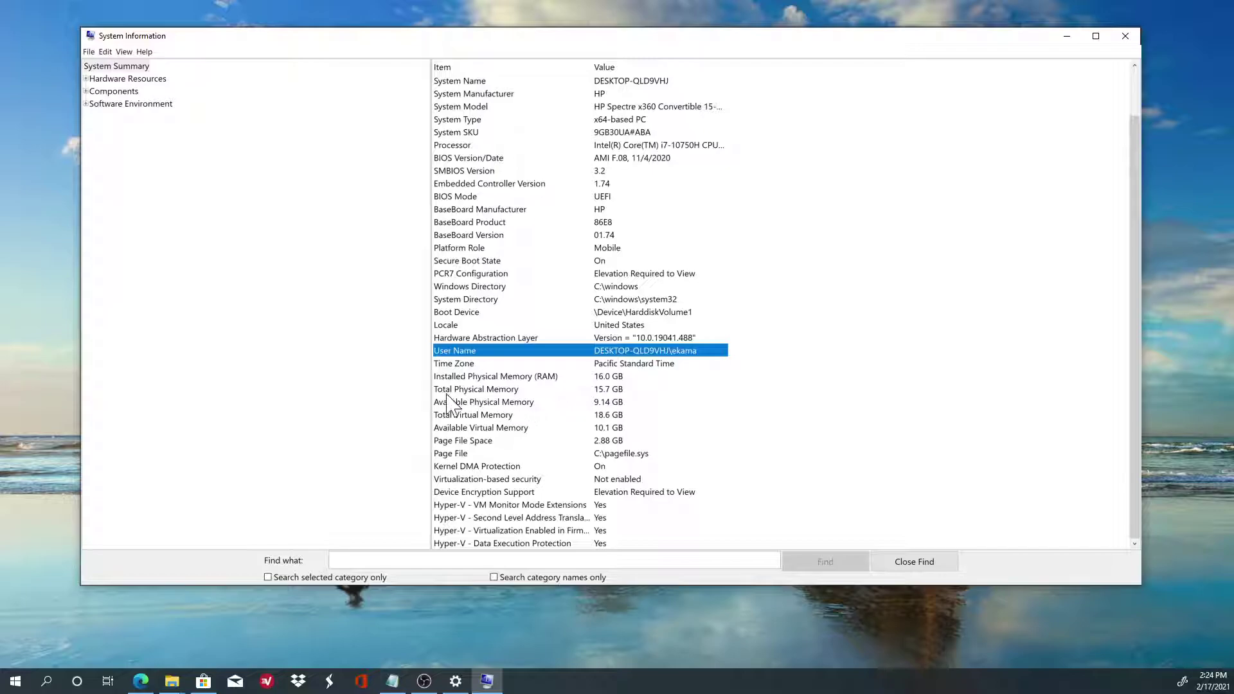
click(533, 417)
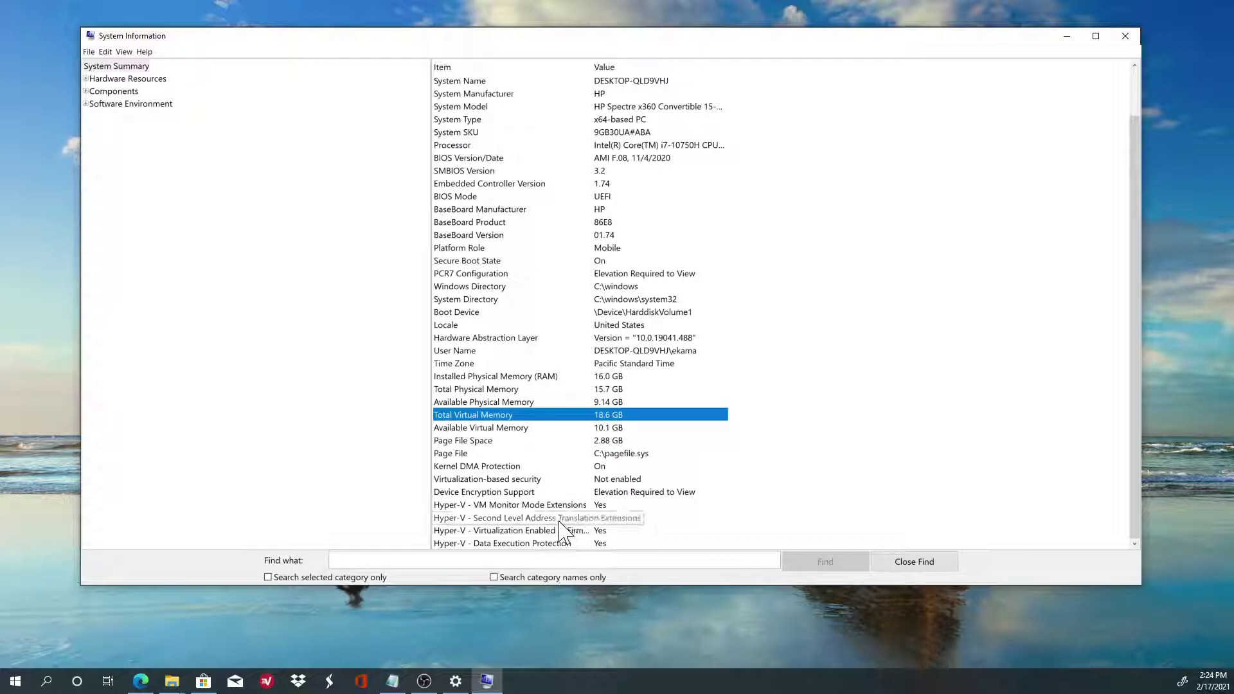
click(631, 492)
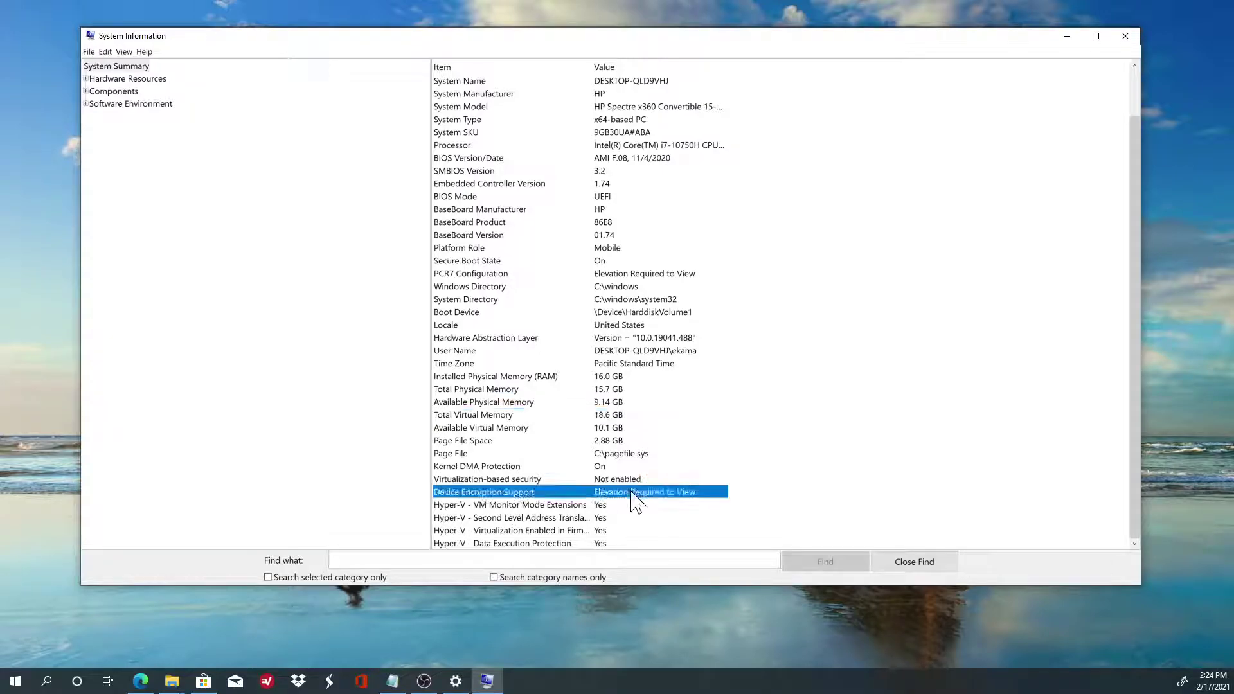
Step: Expand Hardware Resources and view its Conflicts/Sharing, Forced Hardware and Memory categories
click(86, 78)
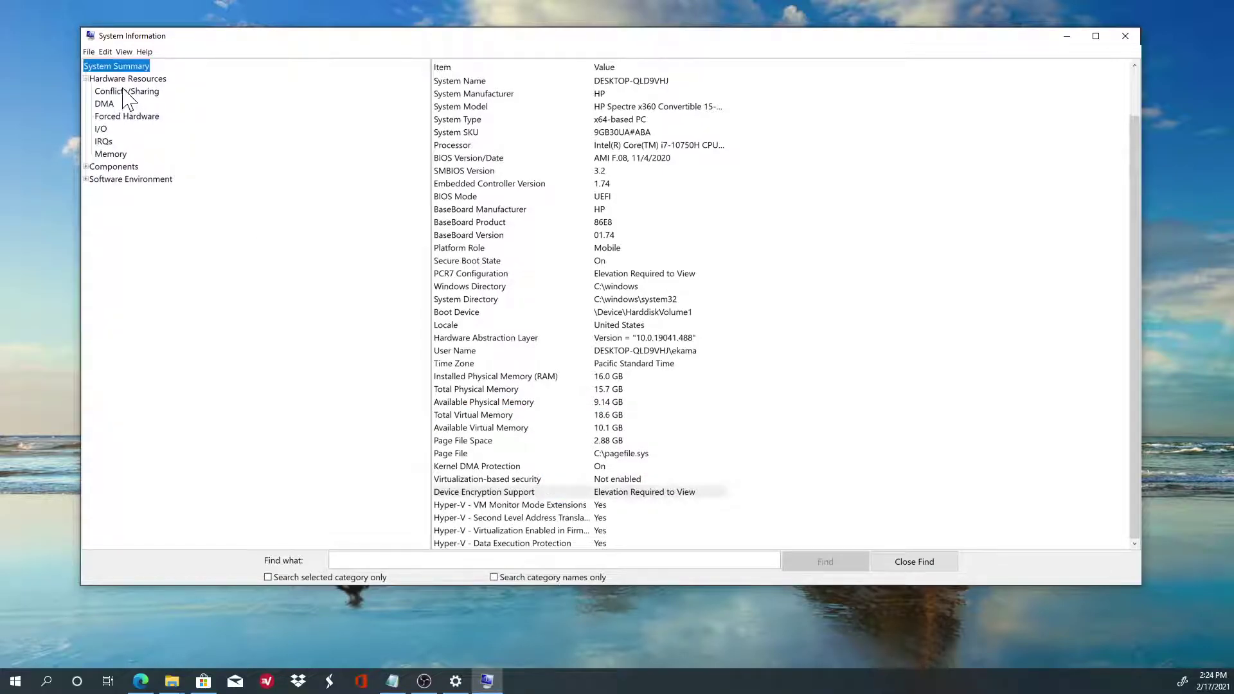
click(123, 90)
click(132, 116)
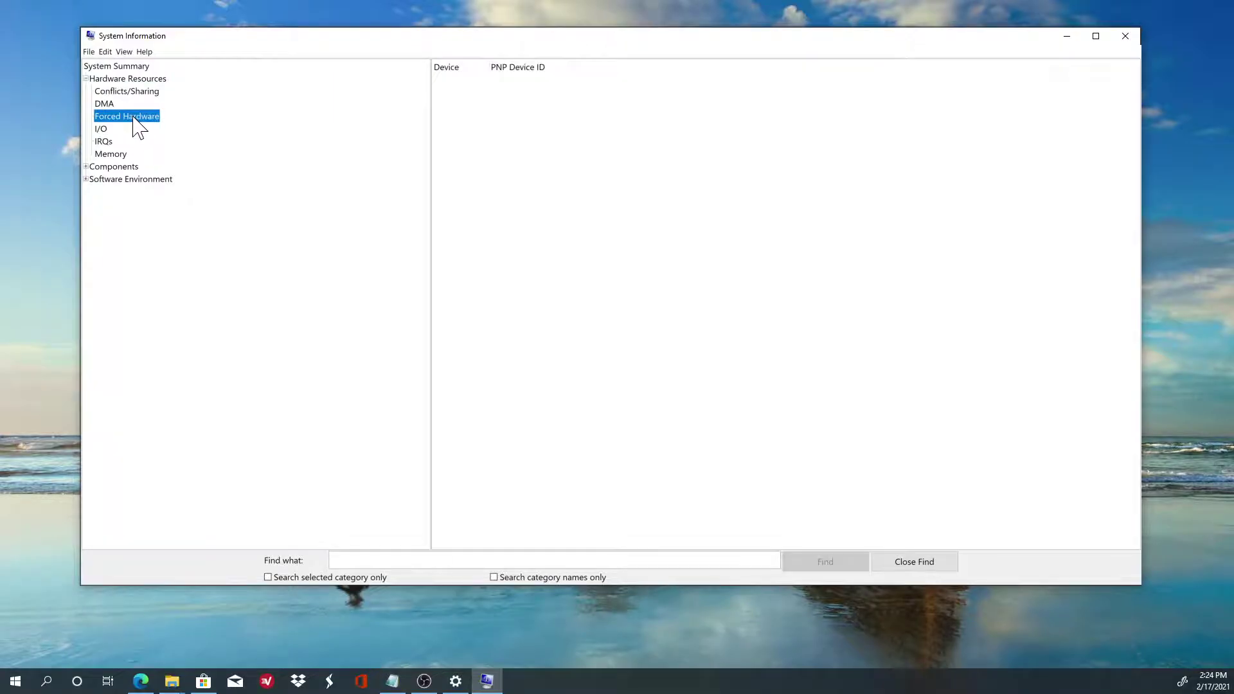
click(104, 155)
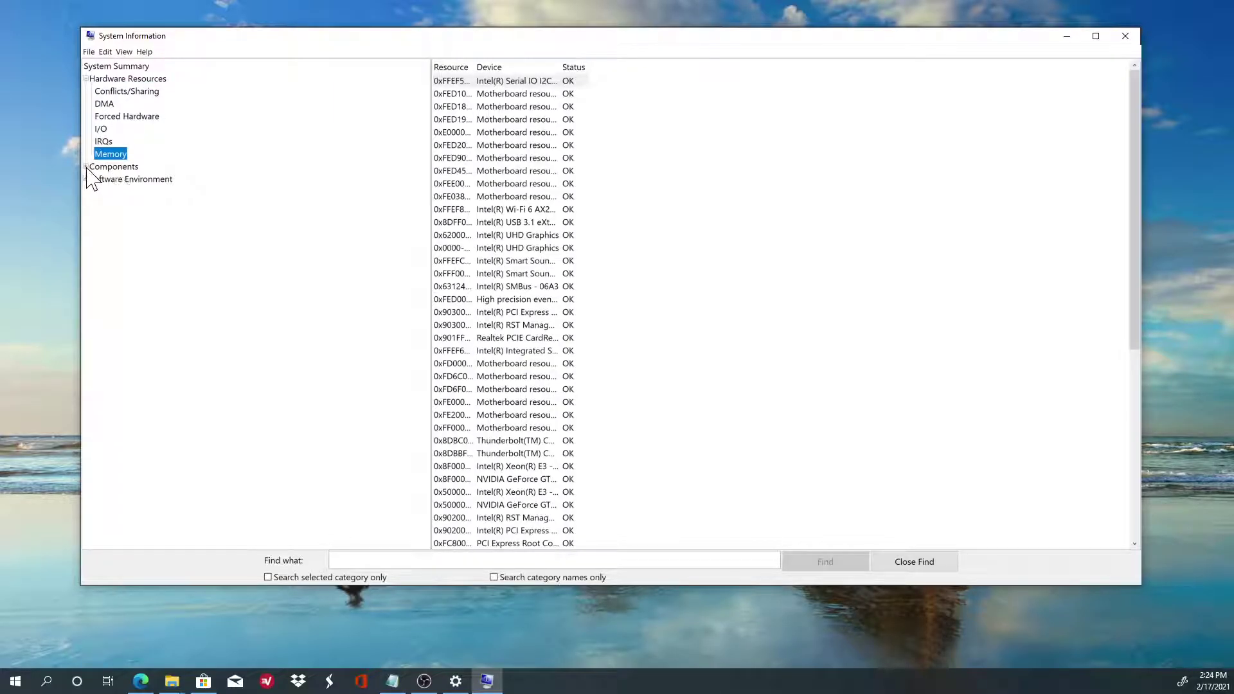
Step: Expand Components and look at its Ports and Network categories
click(86, 167)
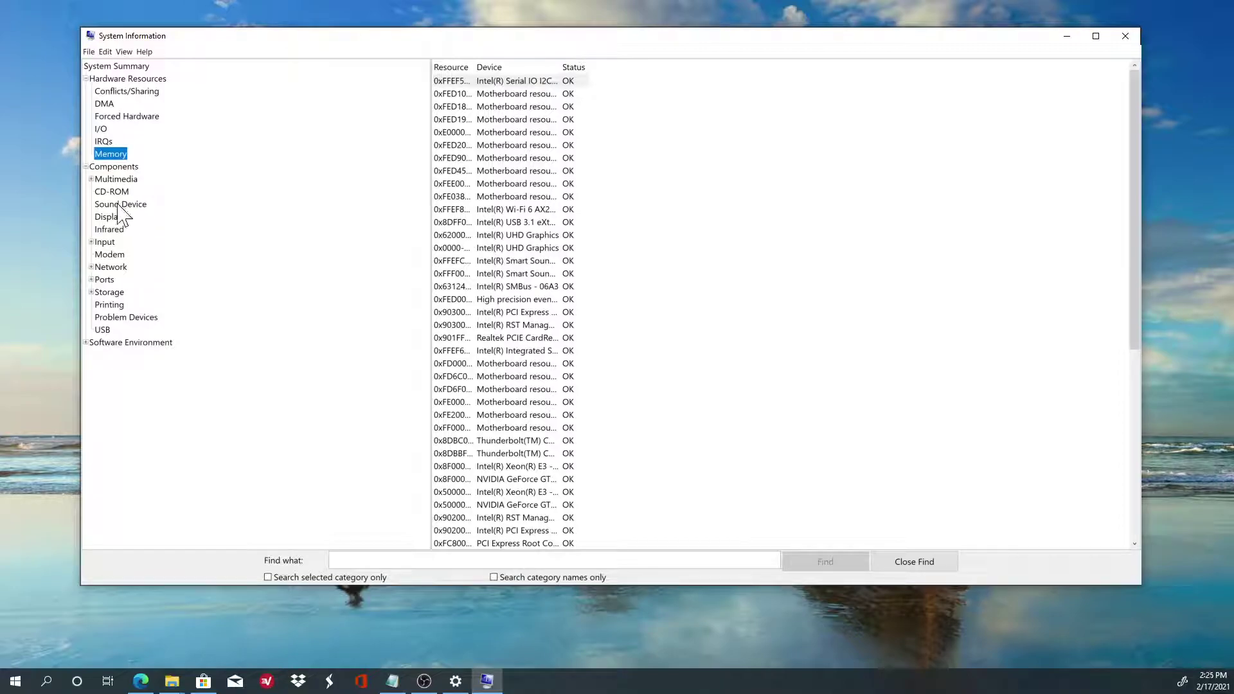
click(106, 282)
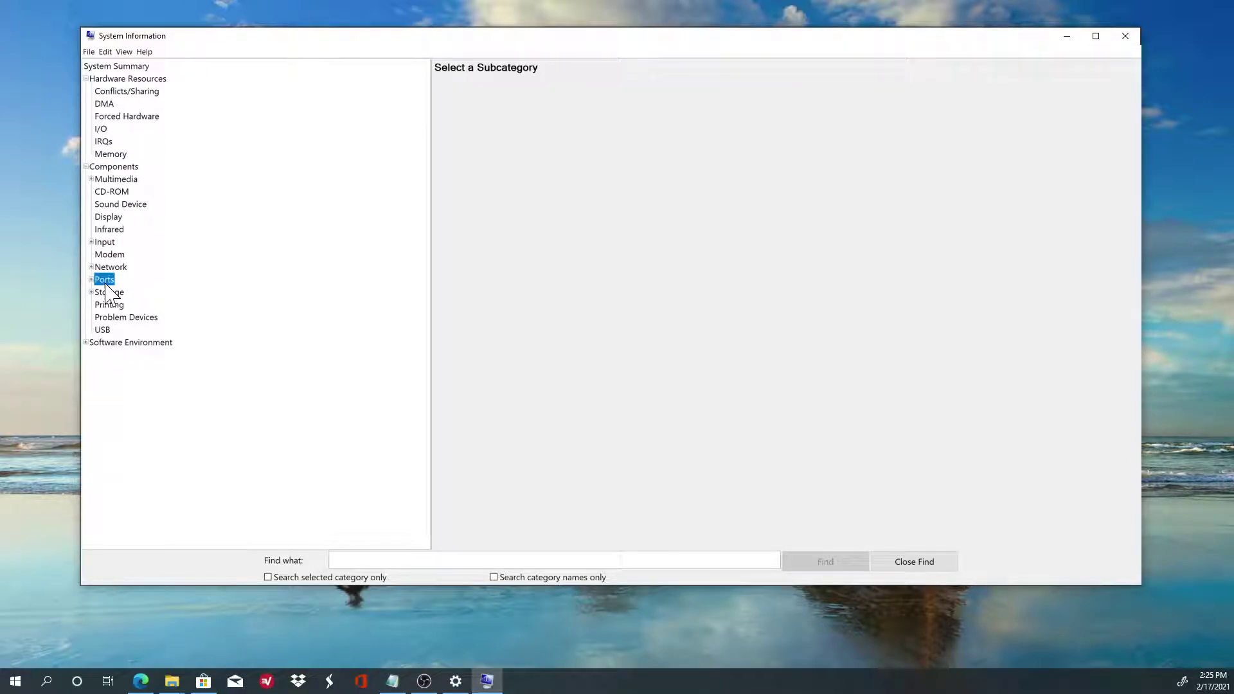
click(110, 268)
Step: Expand Software Environment, view the System Drivers and Running Tasks lists, and close System Information
click(87, 343)
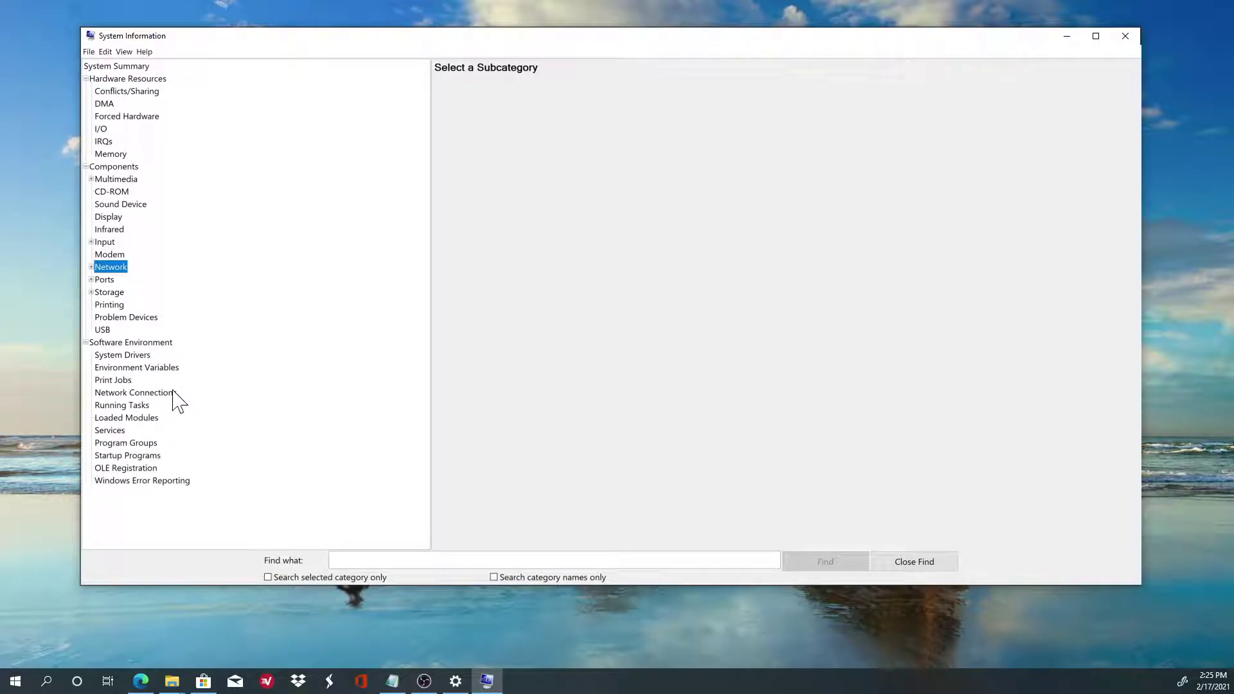
click(111, 343)
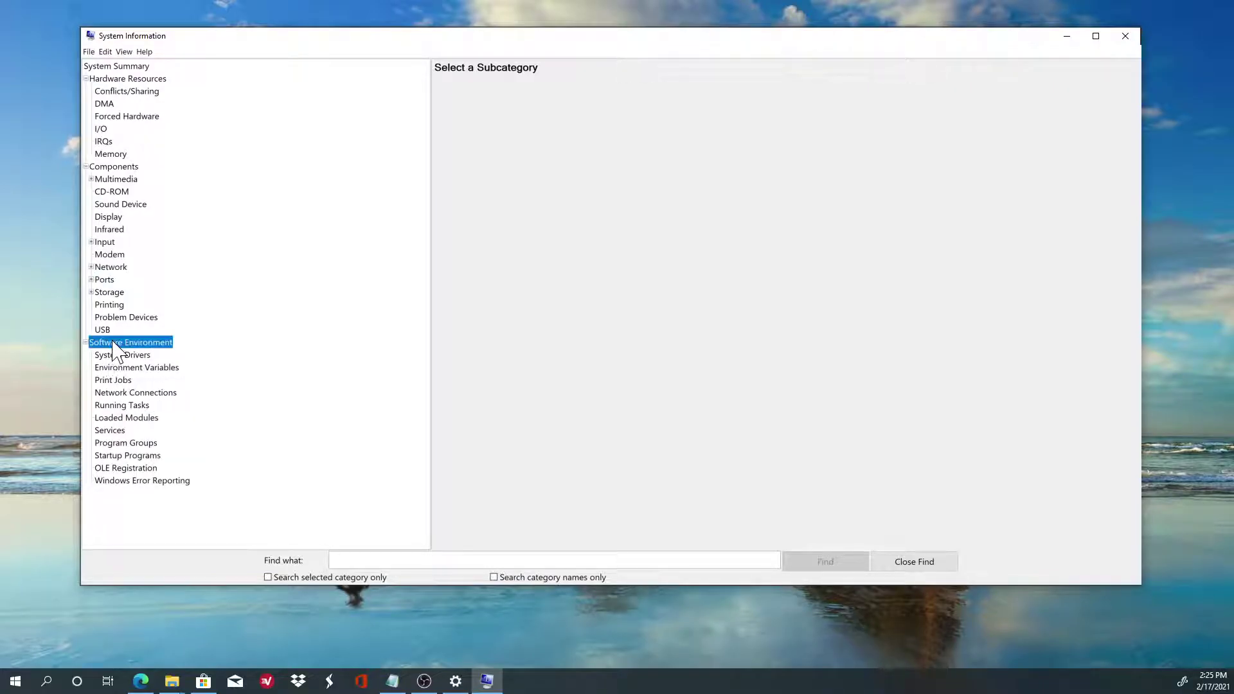
click(125, 357)
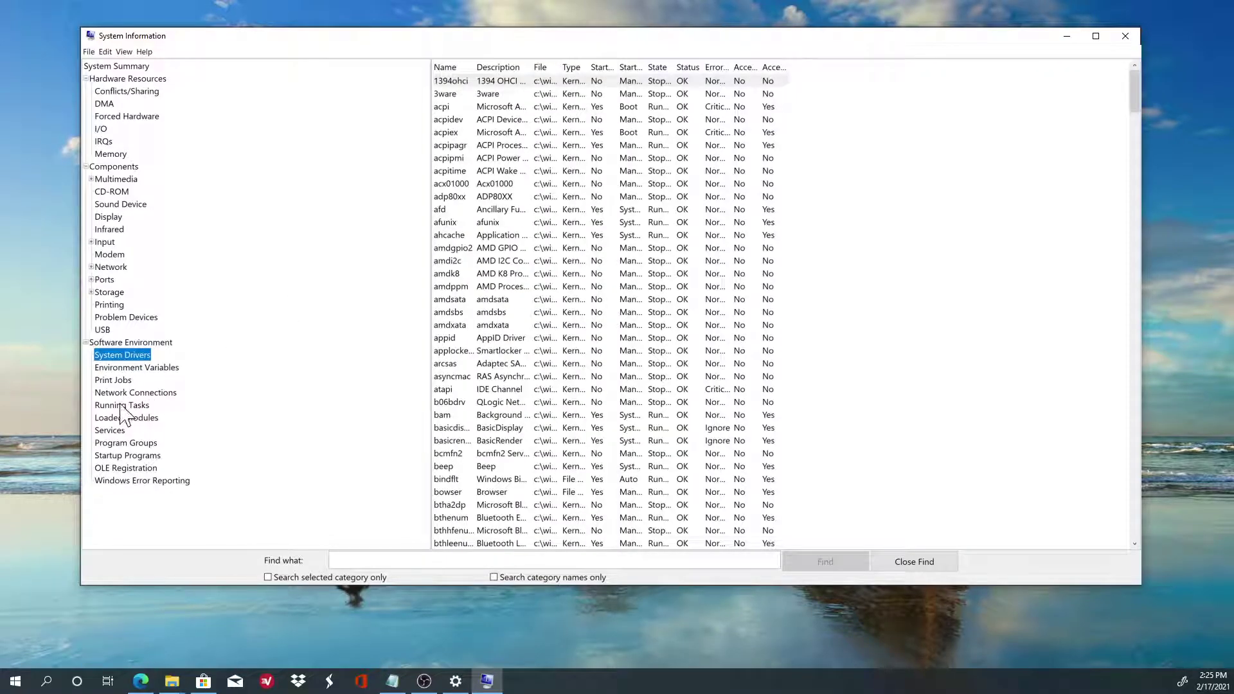
click(123, 406)
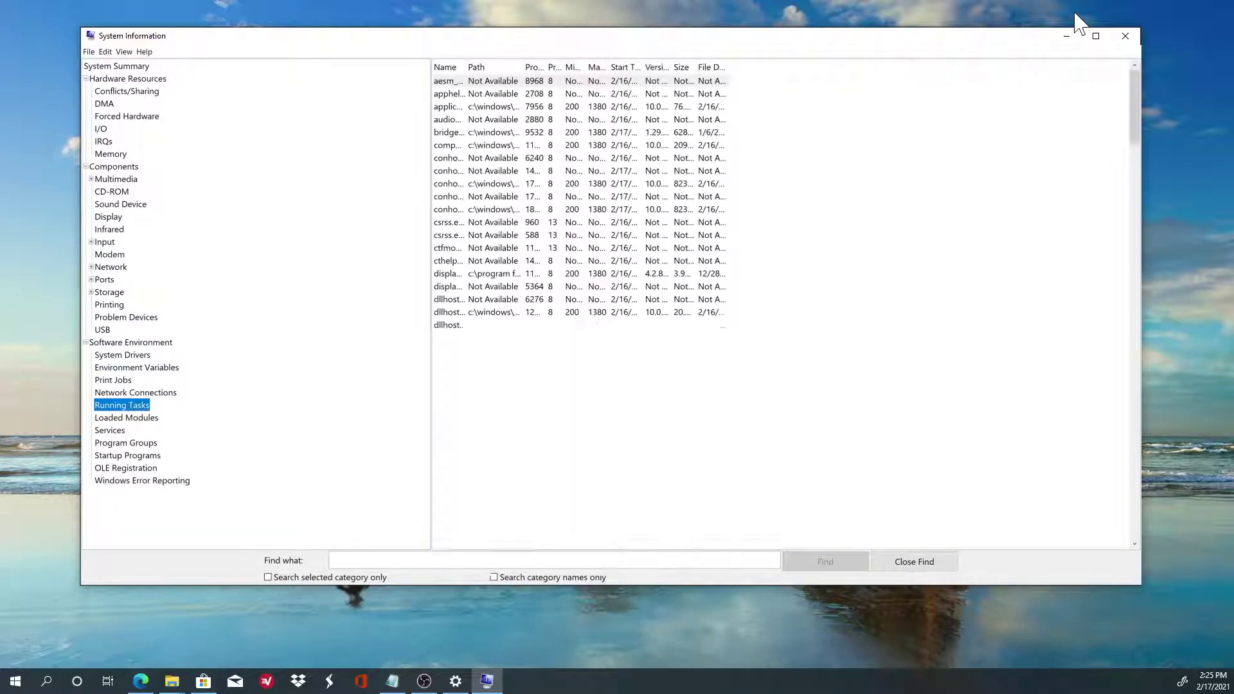
click(1129, 37)
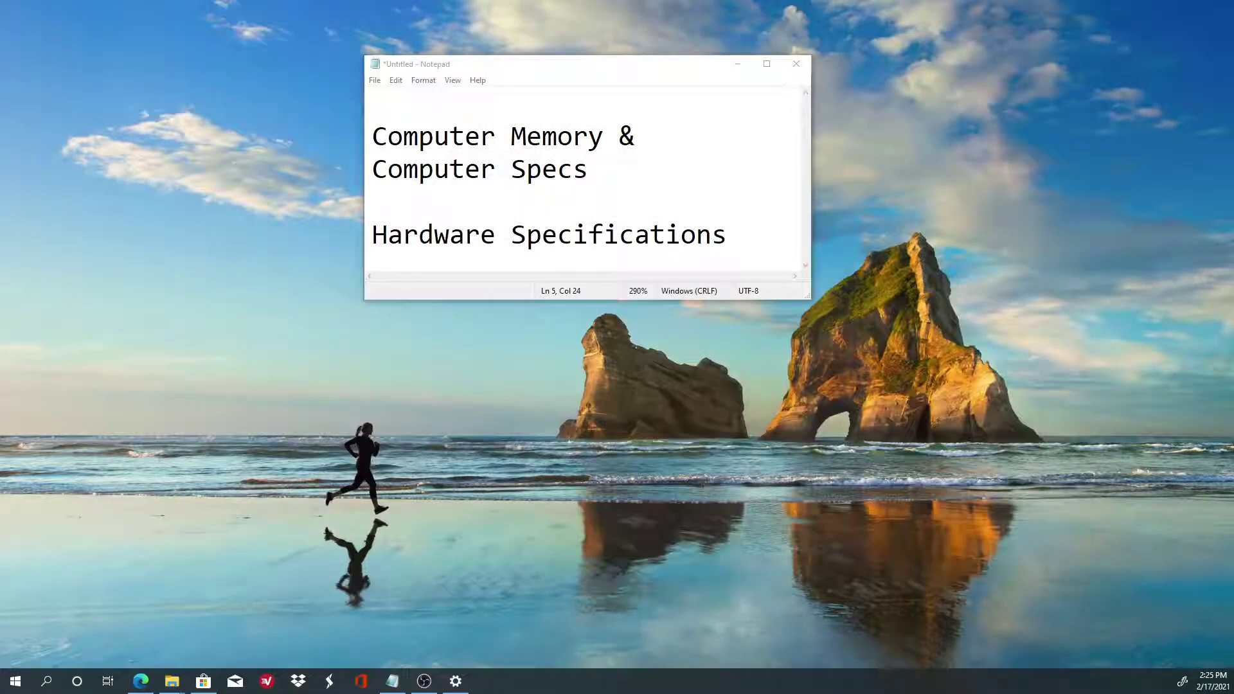